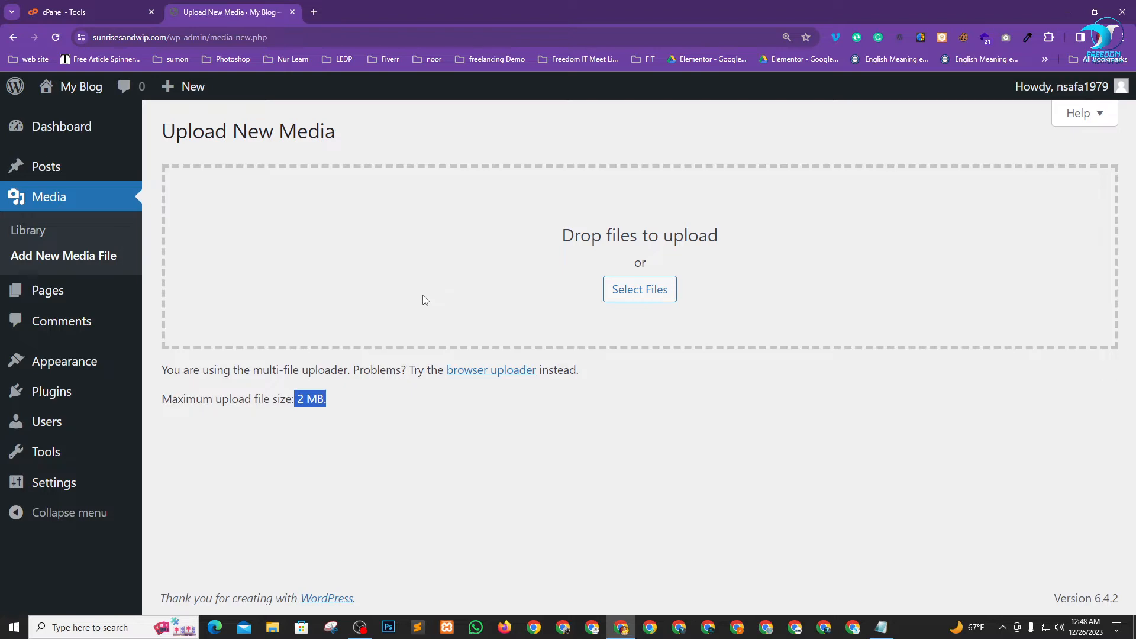
Check the maximum upload file size on the WordPress Upload New Media page and view the prepared code notes in Notepad.
click(48, 9)
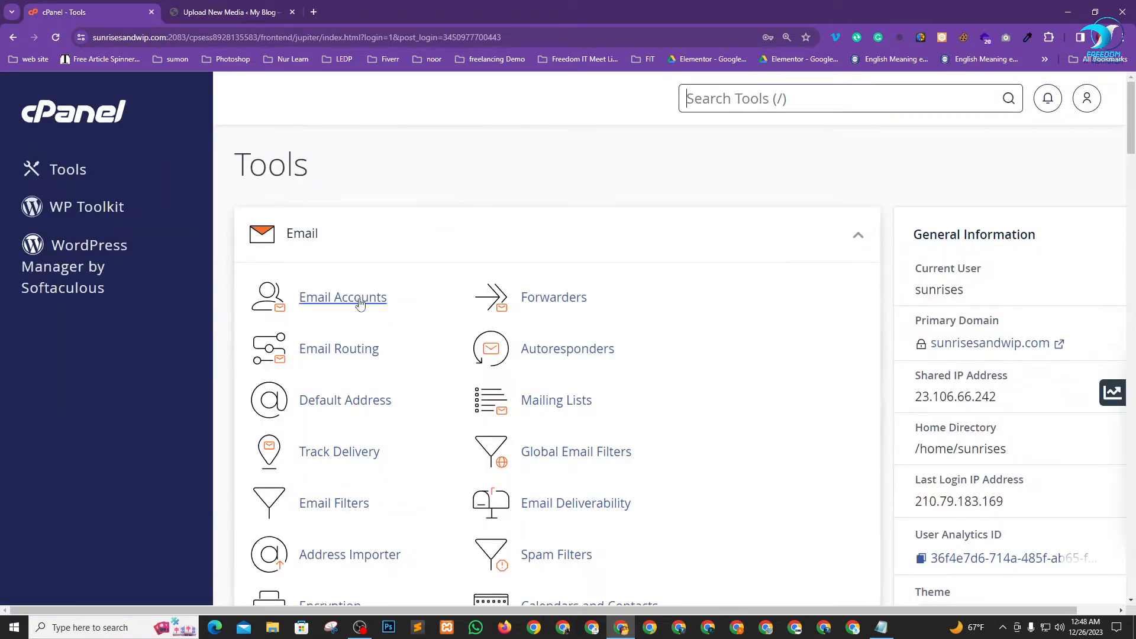
key(ctrl+minus)
key(ctrl+minus)
click(193, 8)
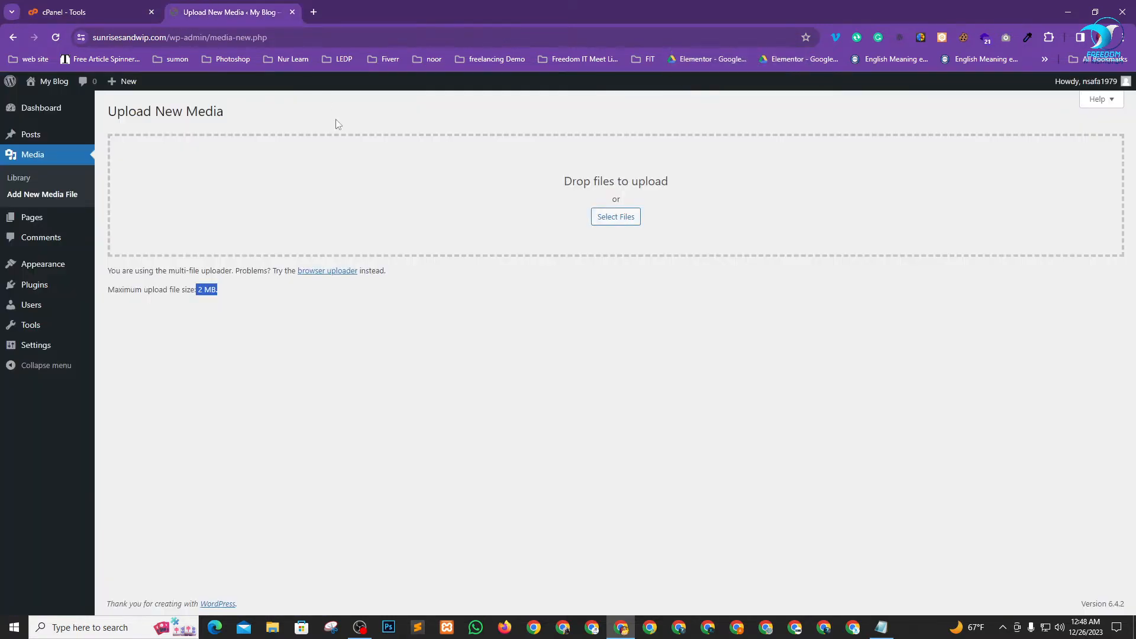
drag(236, 293, 124, 288)
click(220, 331)
key(alt+Tab)
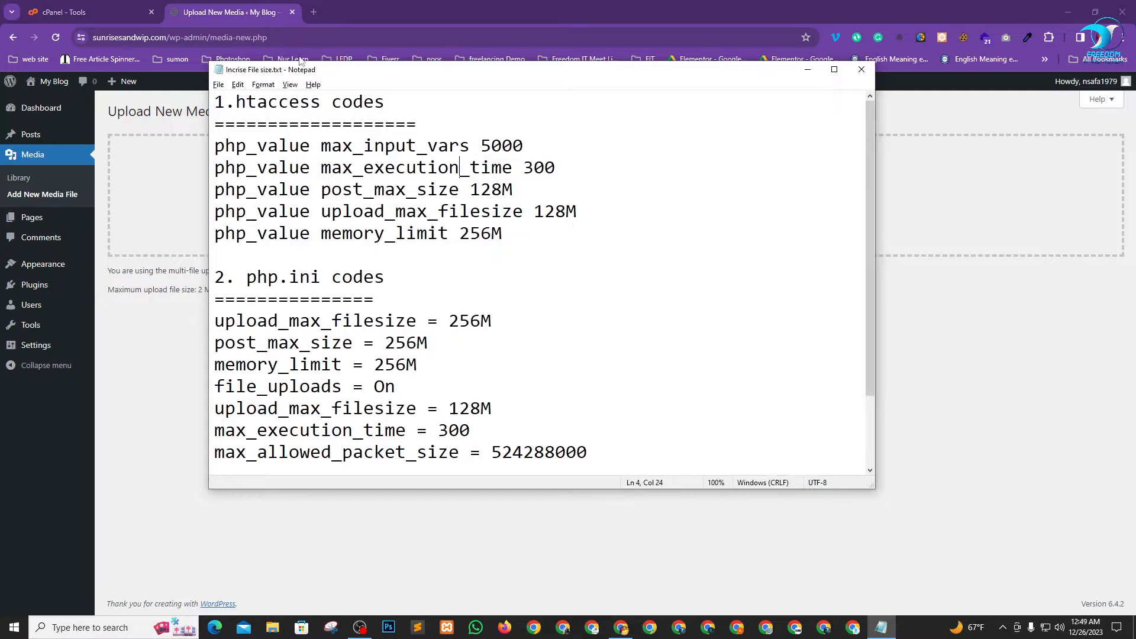
key(alt+Tab)
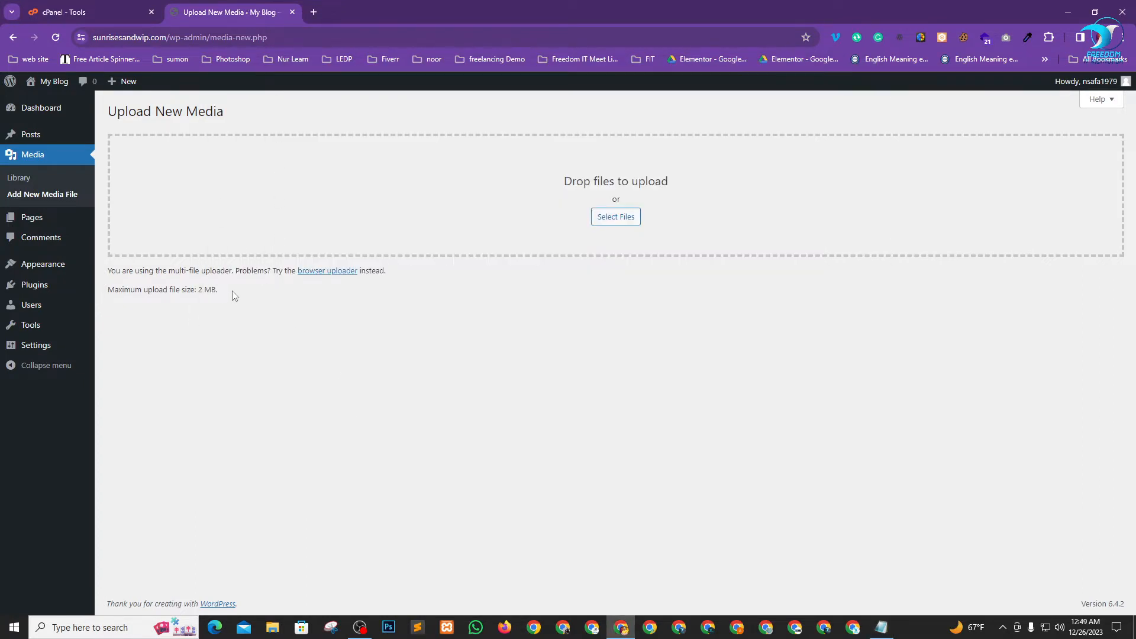
drag(219, 291, 199, 290)
click(244, 305)
Switch to cPanel, launch File Manager and open the public_html folder.
click(89, 12)
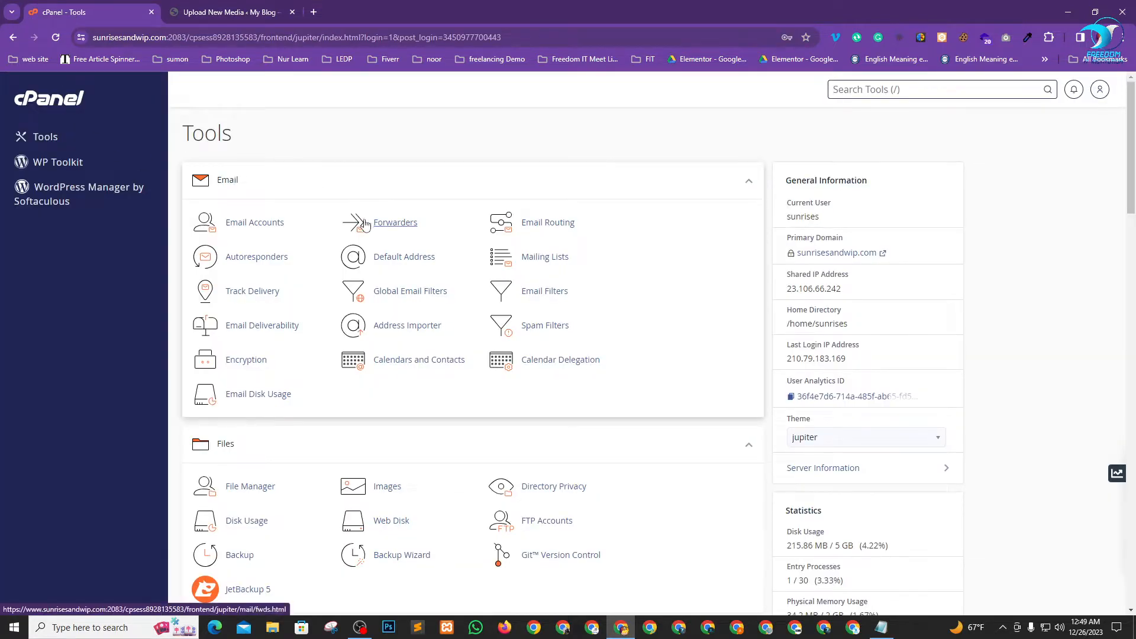
scroll(366, 225, down, 2)
click(255, 371)
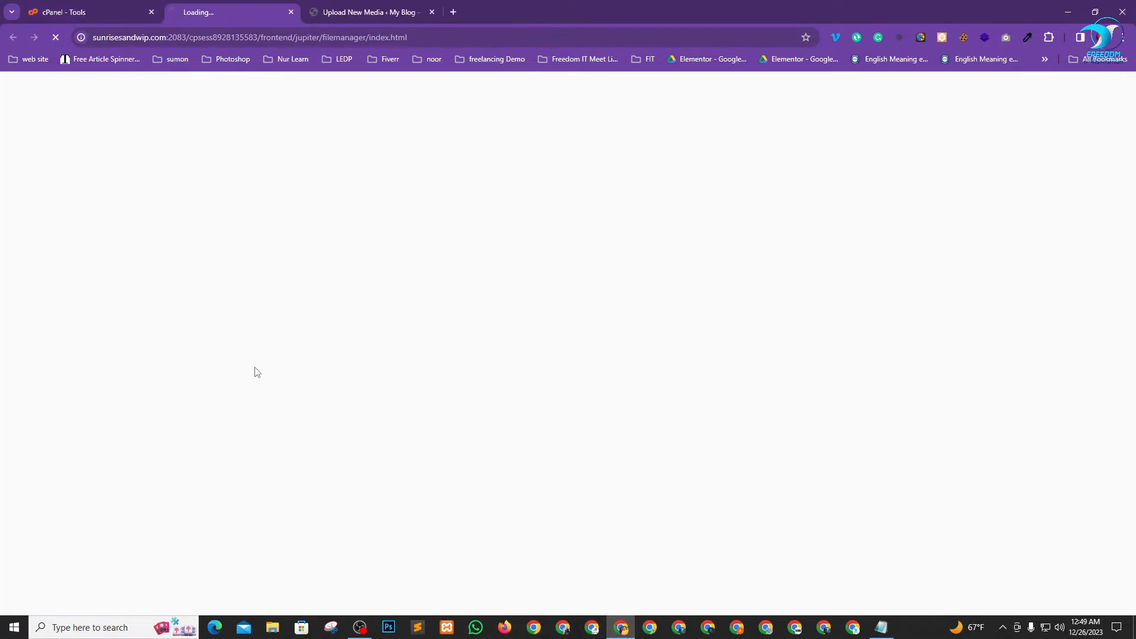
click(112, 9)
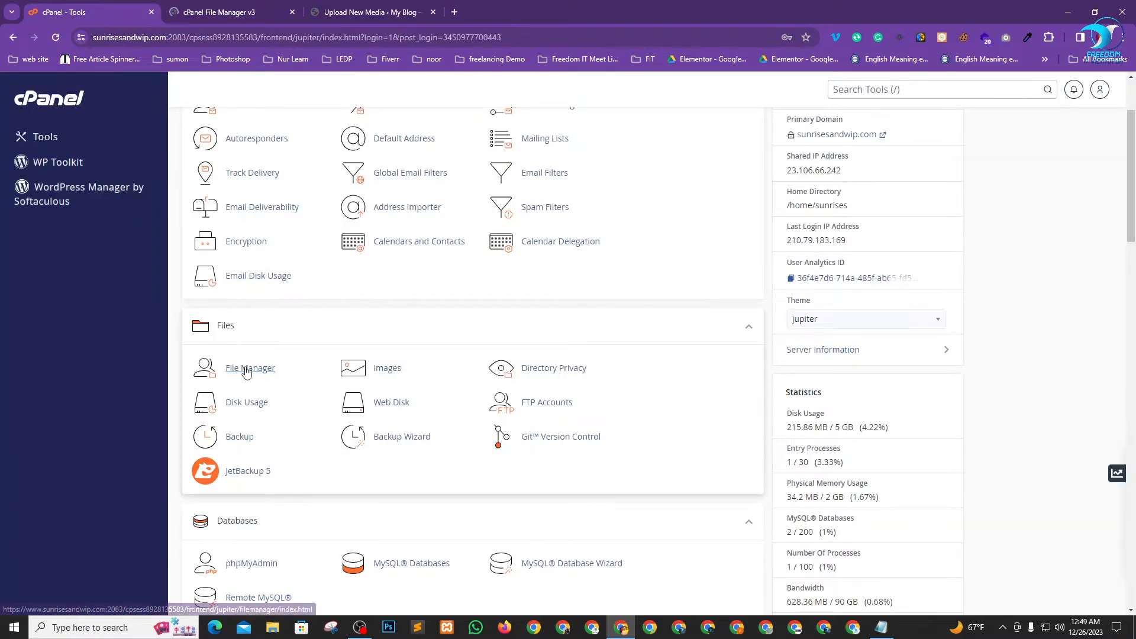
click(241, 6)
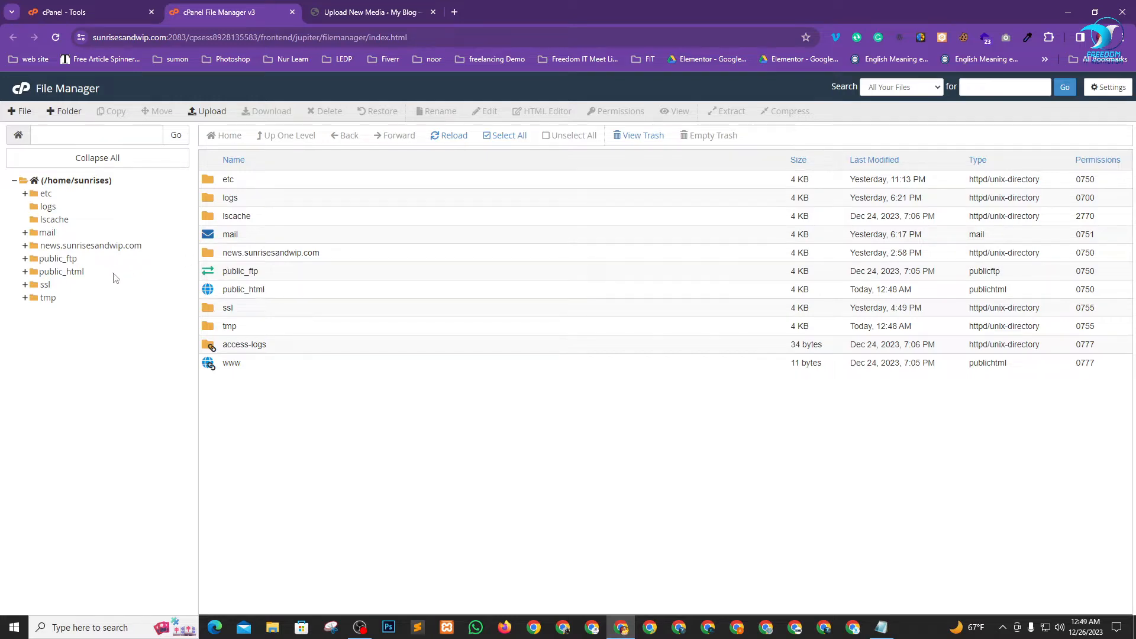
click(70, 272)
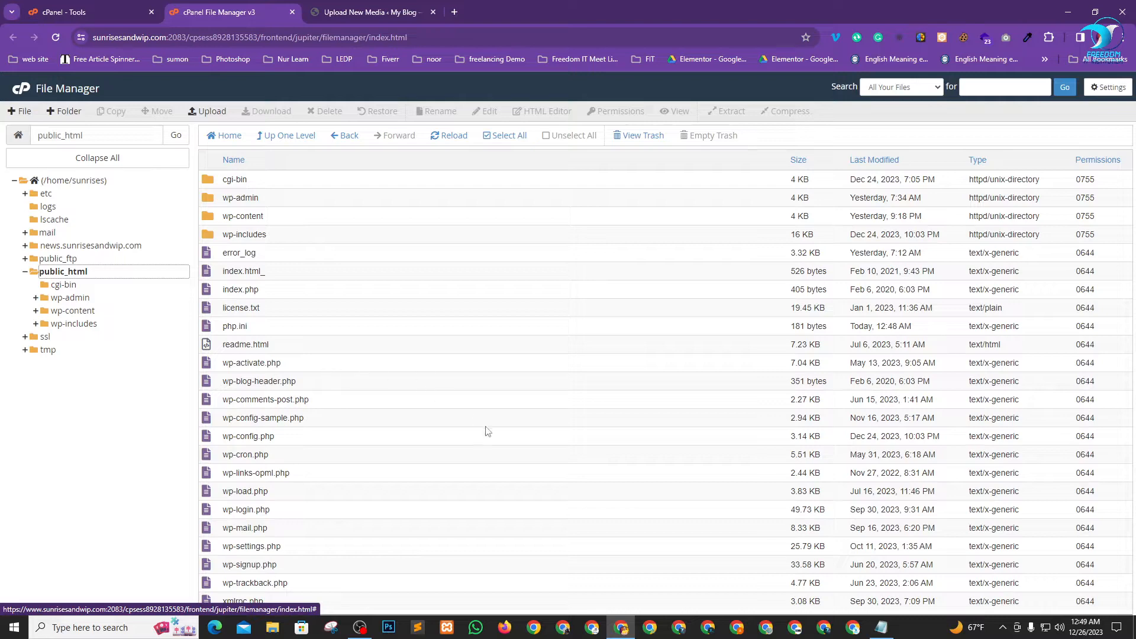
Turn on Show Hidden Files (dotfiles) in the File Manager preferences and save them.
click(1102, 87)
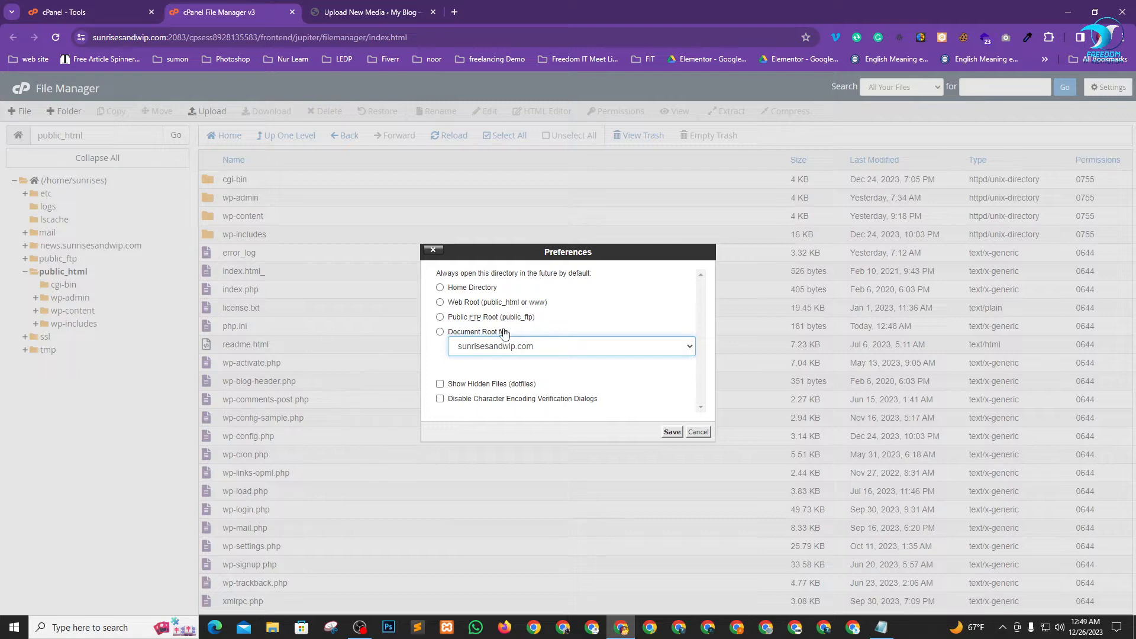
click(440, 385)
click(671, 433)
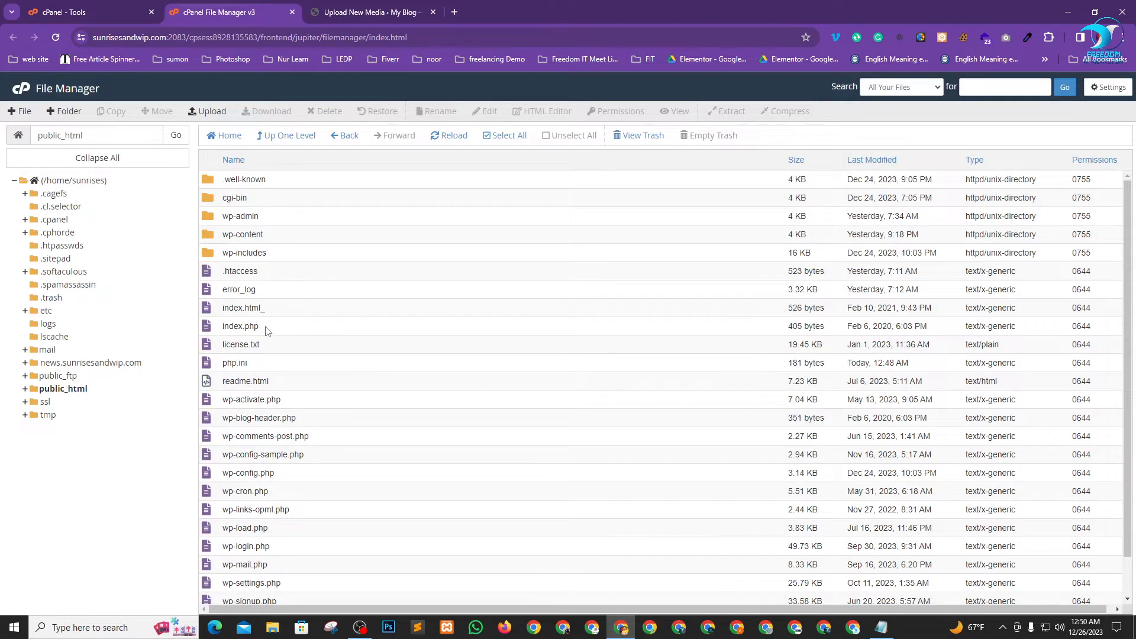
Open the .htaccess file in public_html for editing, accepting the encoding dialog as it is.
click(260, 275)
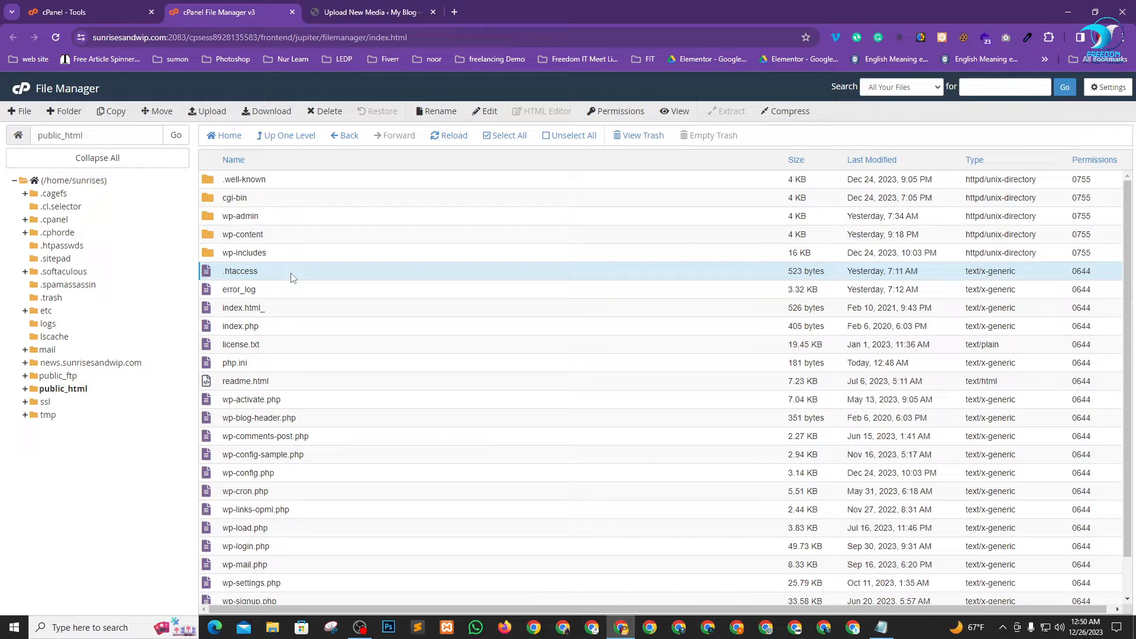
right_click(291, 277)
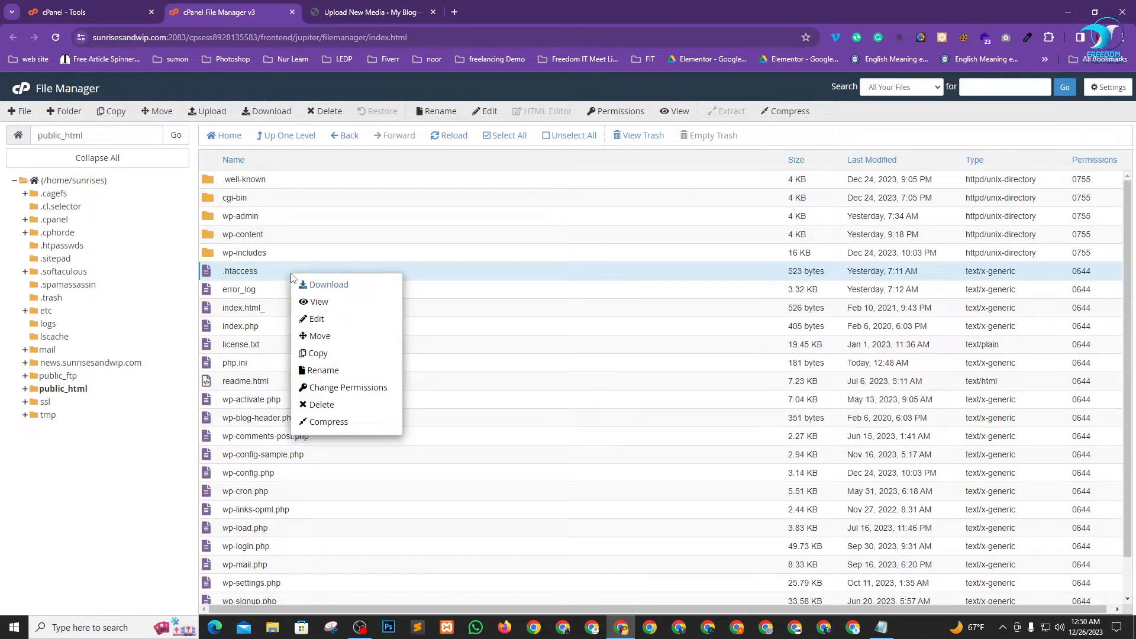
click(314, 321)
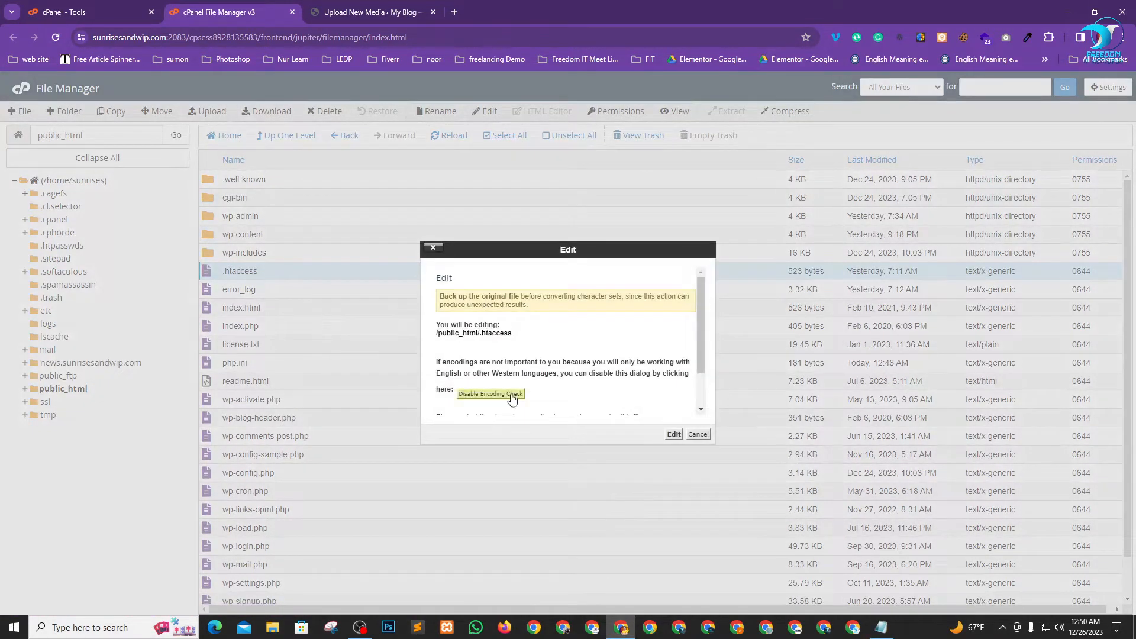
scroll(652, 363, down, 2)
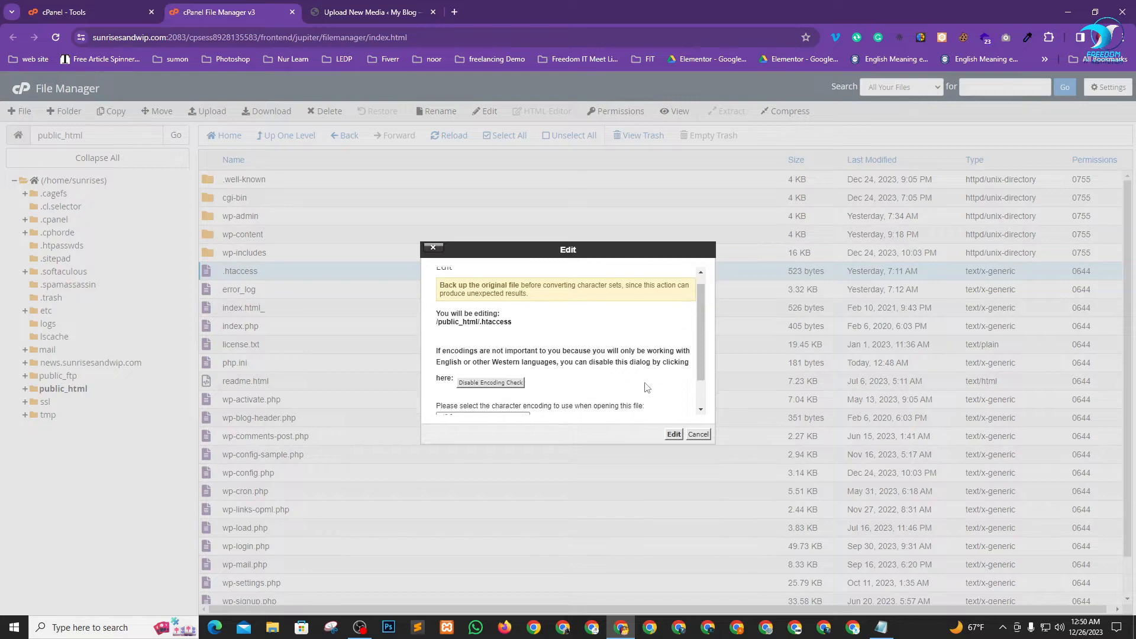
click(674, 434)
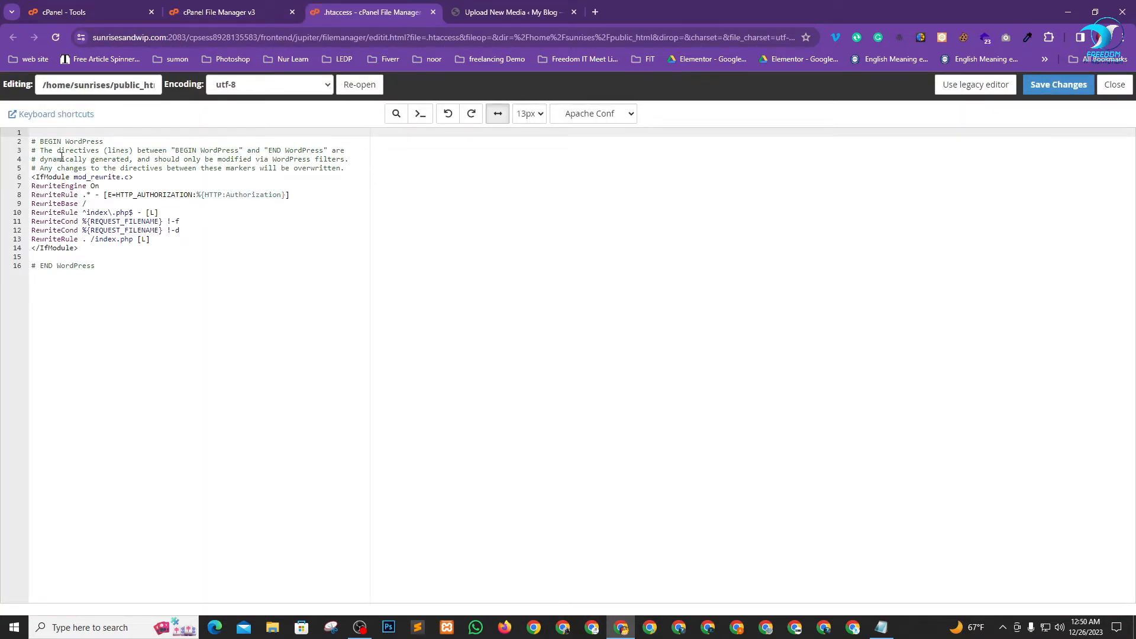
Copy the php_value lines from Notepad above the WordPress block in .htaccess: max_input_vars 5000, max_execution_time 300, post_max_size 128M, upload_max_filesize 128M, memory_limit 256M.
key(Return)
key(Return)
key(Return)
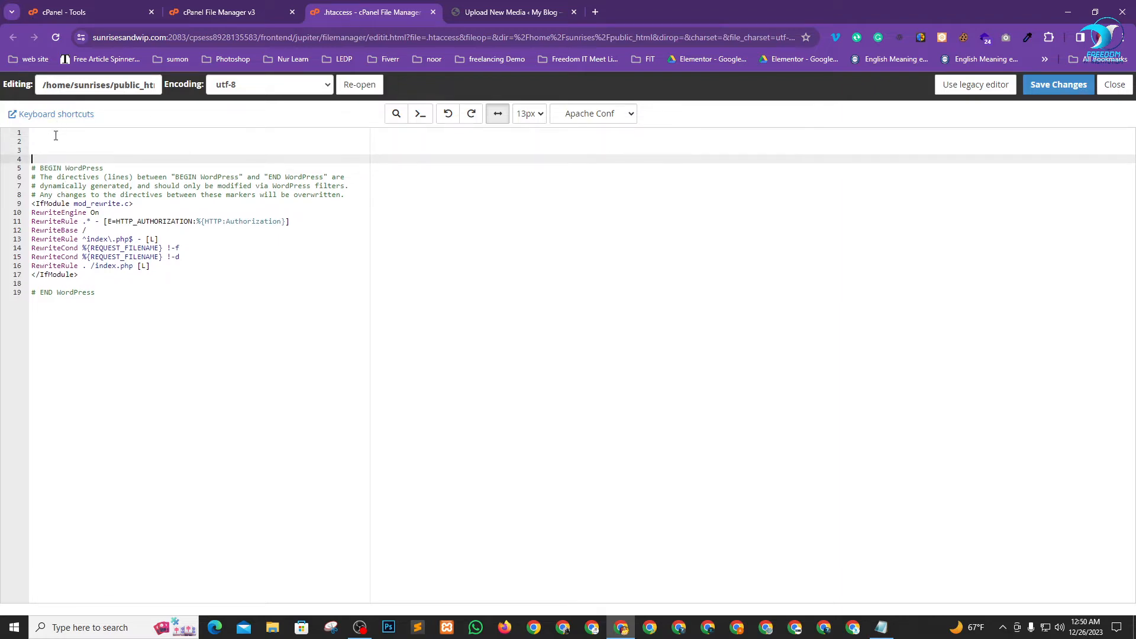
click(55, 136)
key(alt+Tab)
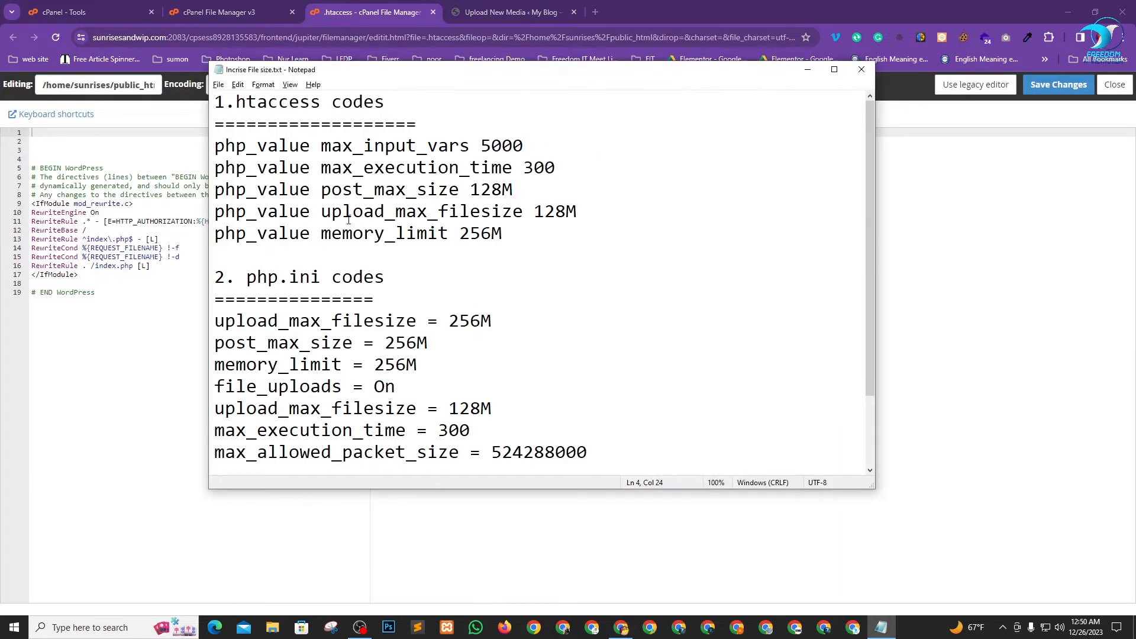
drag(504, 235, 211, 146)
key(ctrl+c)
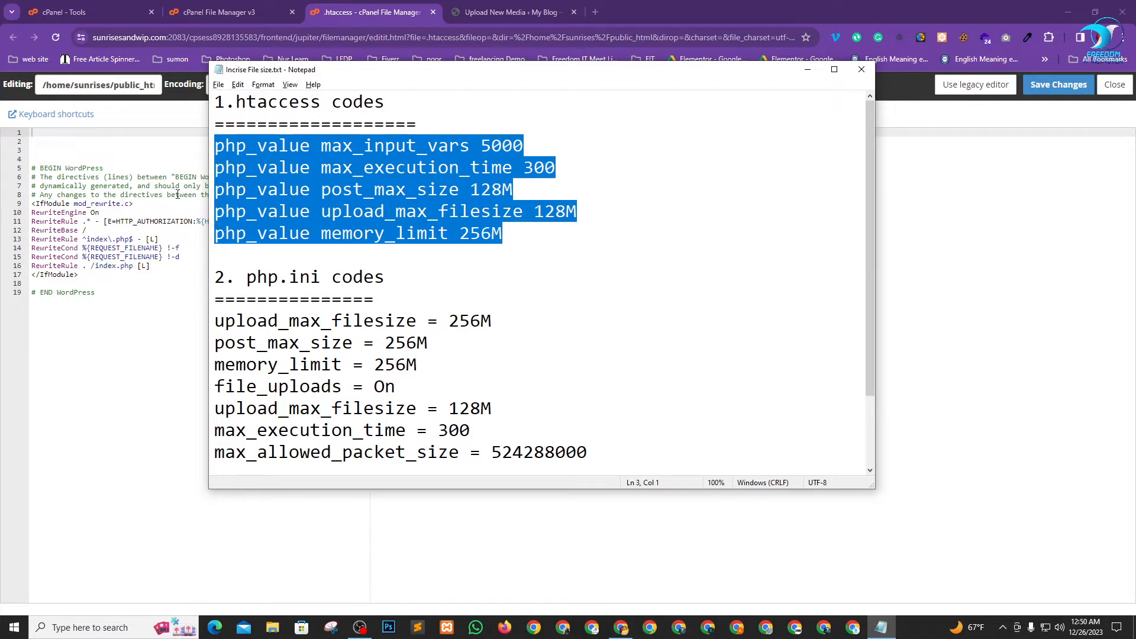
click(95, 138)
click(78, 134)
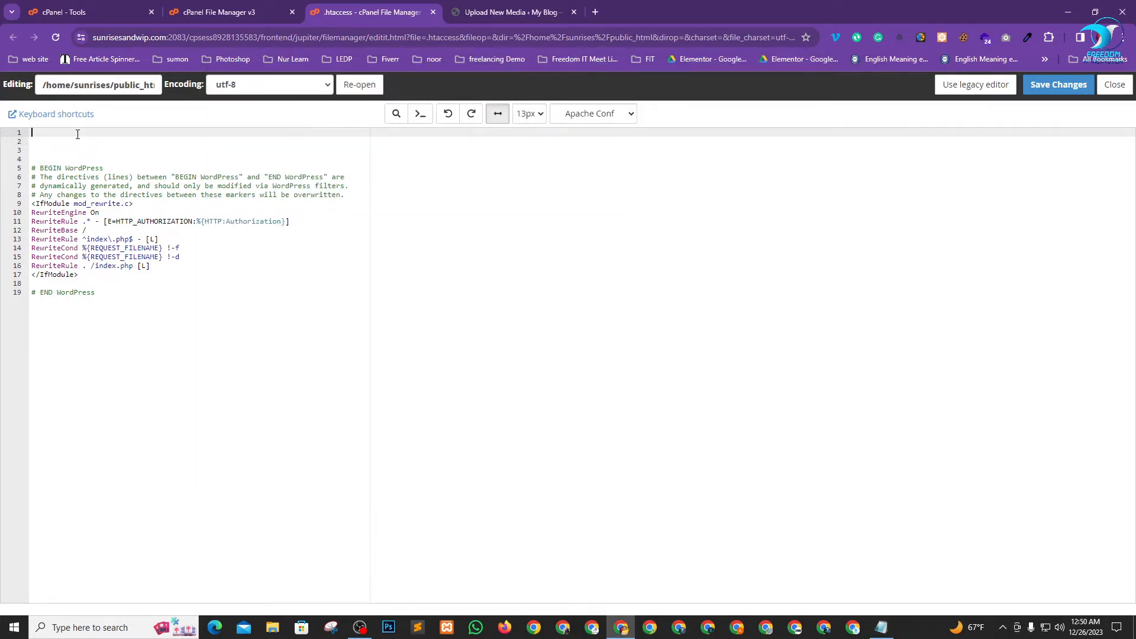
key(ctrl+v)
Review each of the five php_value directives at the top of .htaccess at an enlarged view.
ctrl+scroll(325, 379, up, 5)
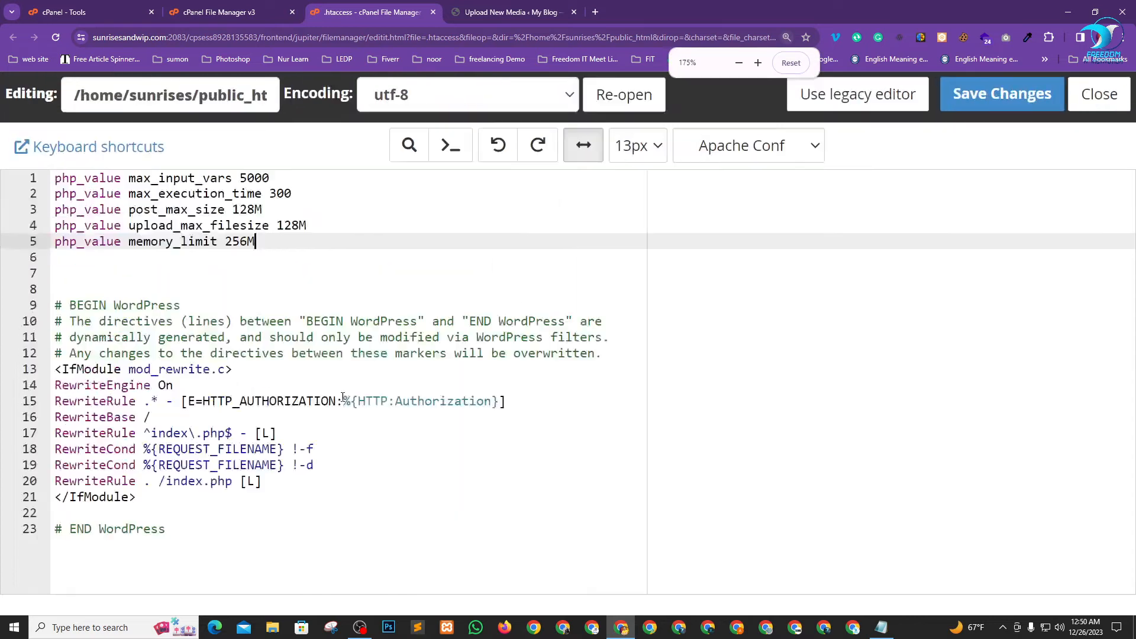
click(200, 235)
key(Right)
key(Right)
key(Right)
key(Right)
key(Right)
key(Right)
key(Right)
key(Right)
key(Right)
key(Right)
key(Right)
key(Right)
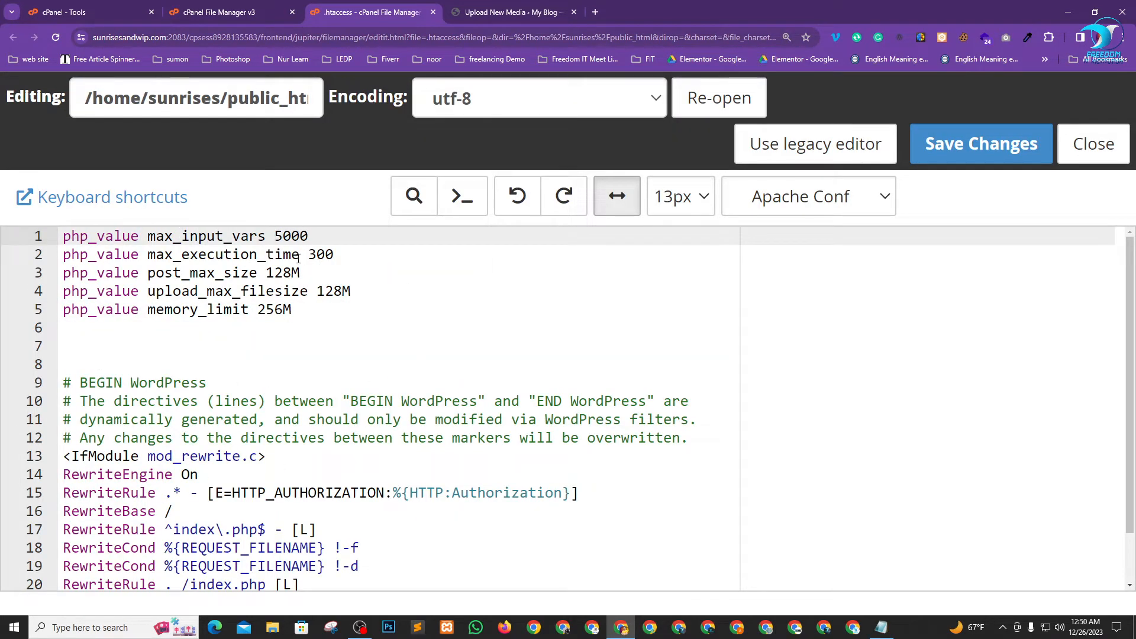
drag(188, 255, 279, 274)
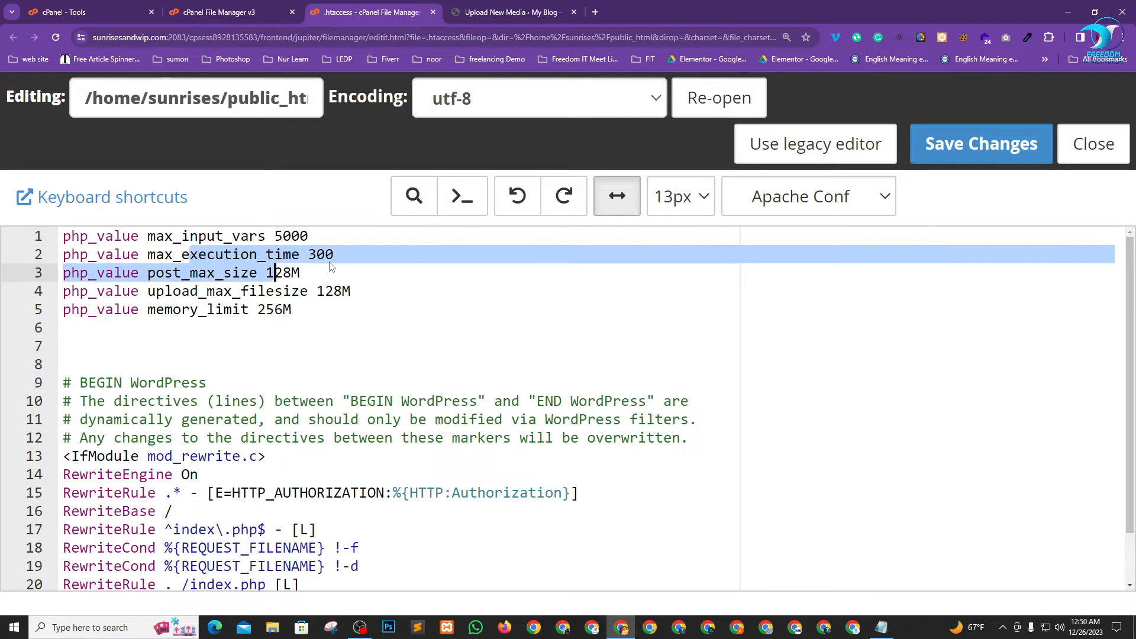
click(314, 255)
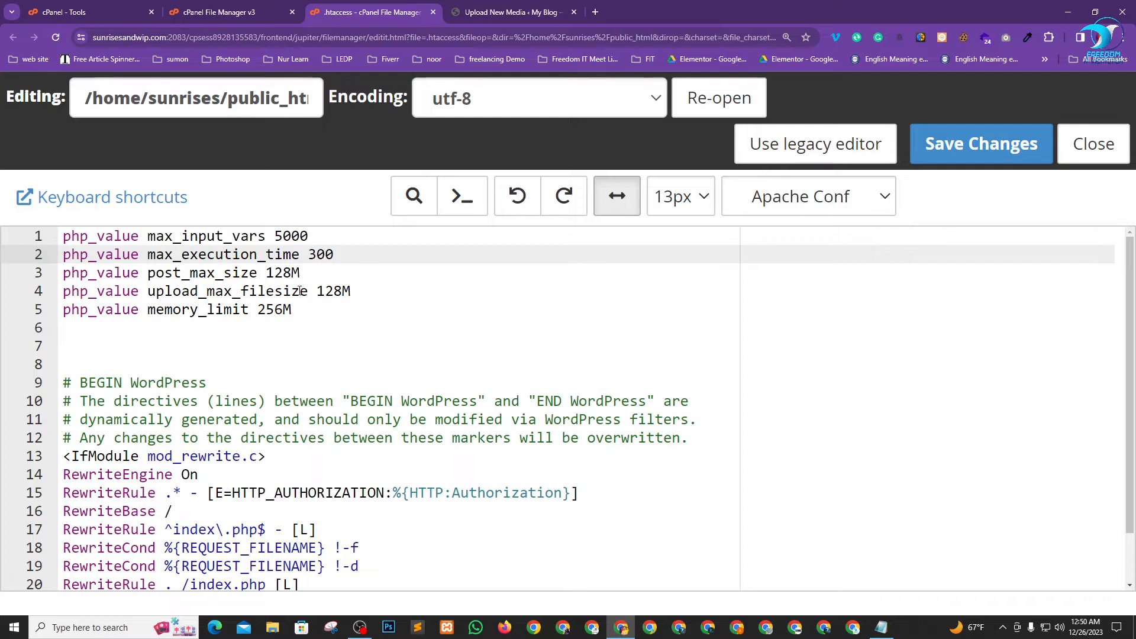
click(199, 272)
click(256, 272)
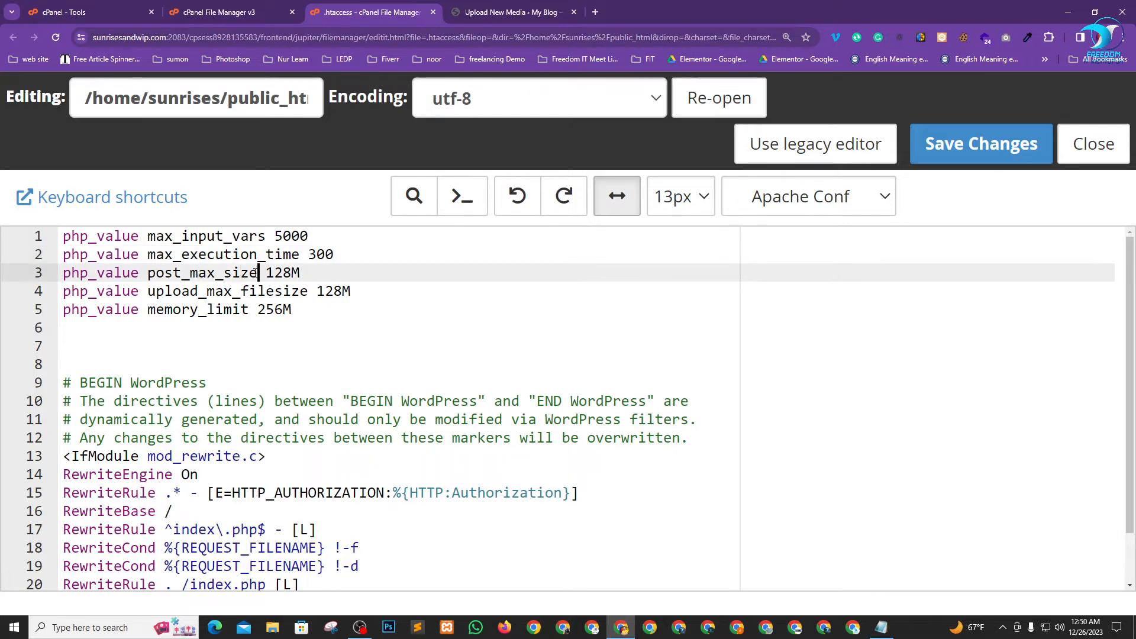
click(183, 290)
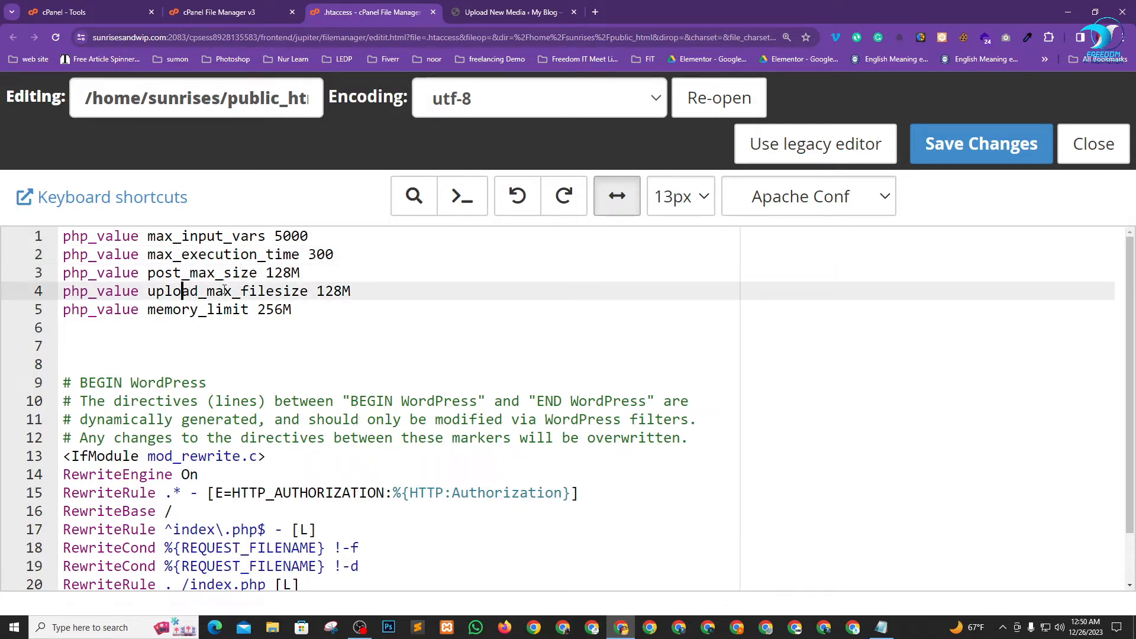
click(241, 290)
click(292, 291)
click(200, 310)
click(231, 310)
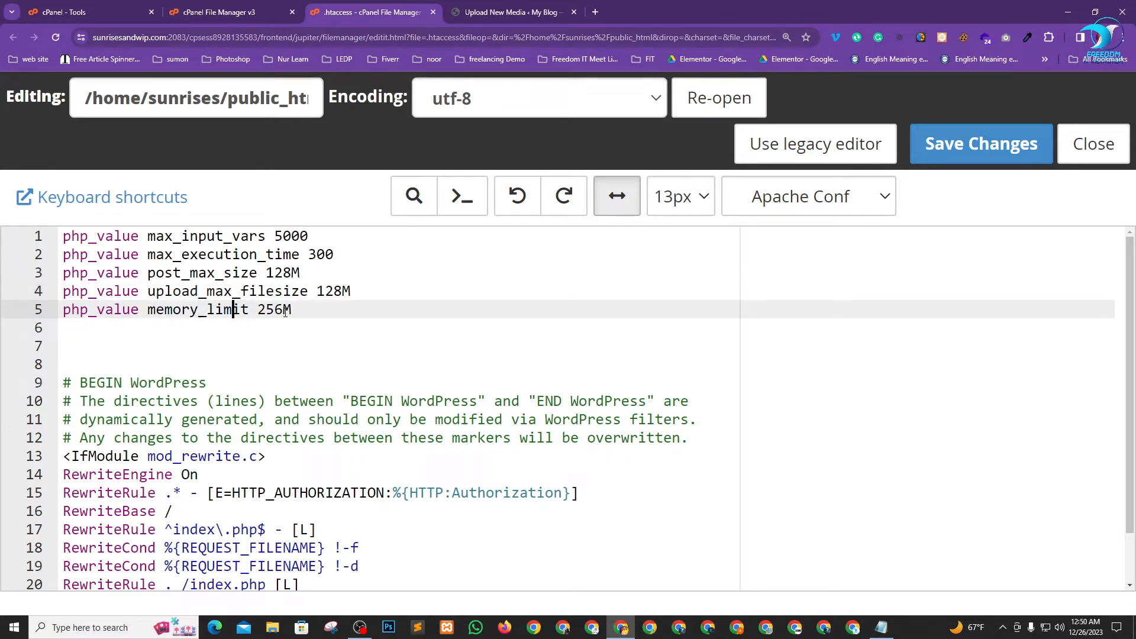
Save the changes to the .htaccess file.
key(ctrl+minus)
key(ctrl+minus)
key(ctrl+minus)
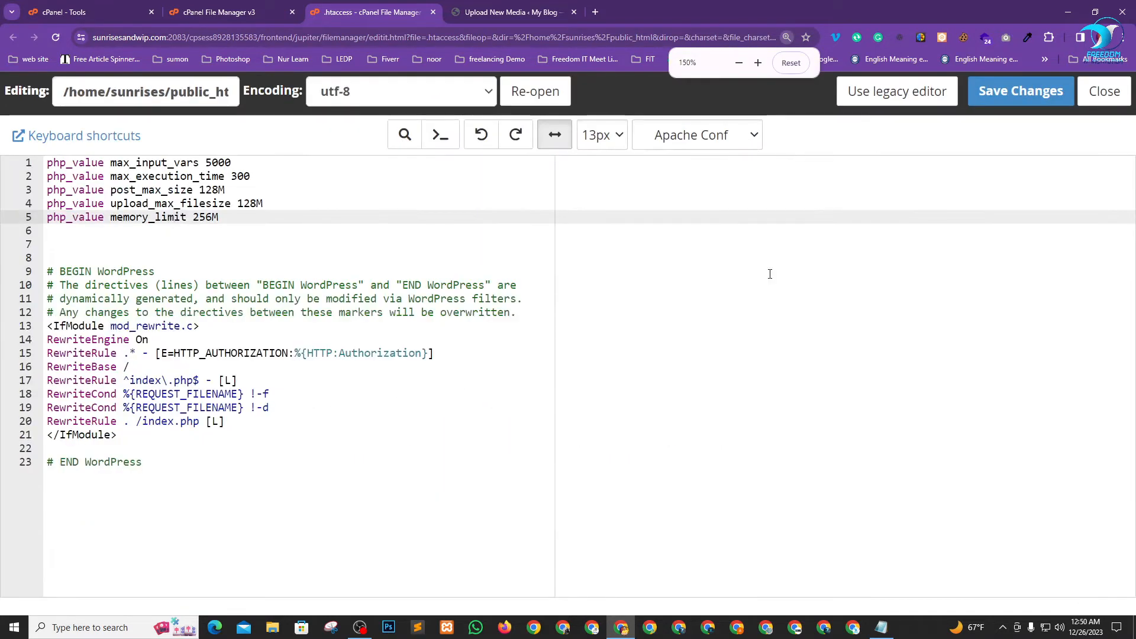
click(1015, 94)
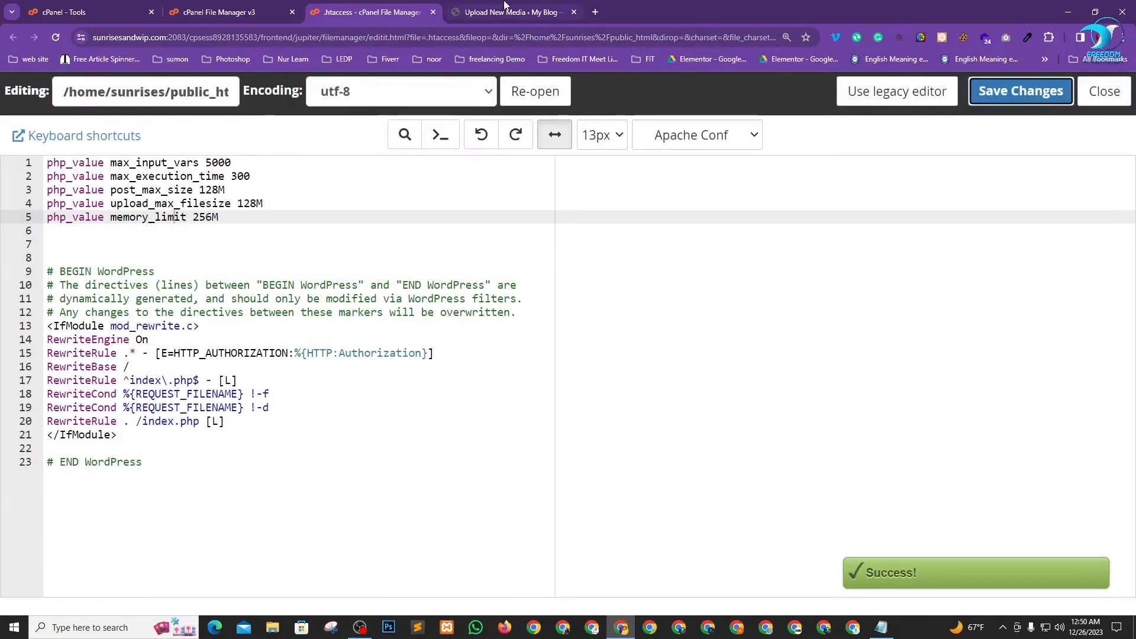
Reload the WordPress Upload New Media page and check its maximum upload file size.
click(509, 12)
click(56, 42)
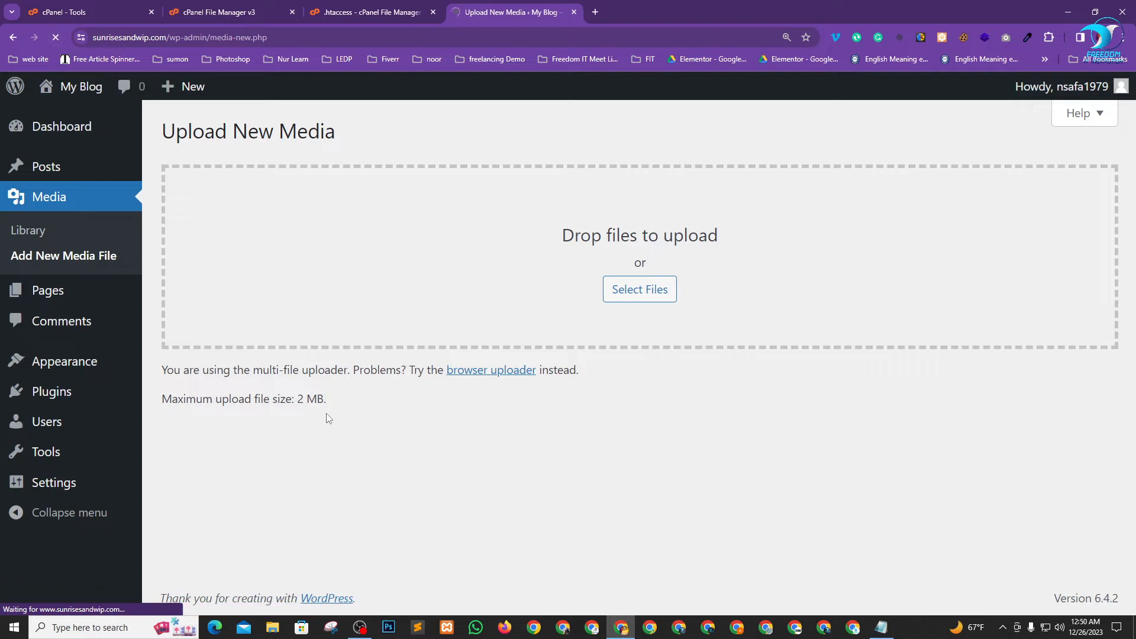
drag(272, 399, 345, 406)
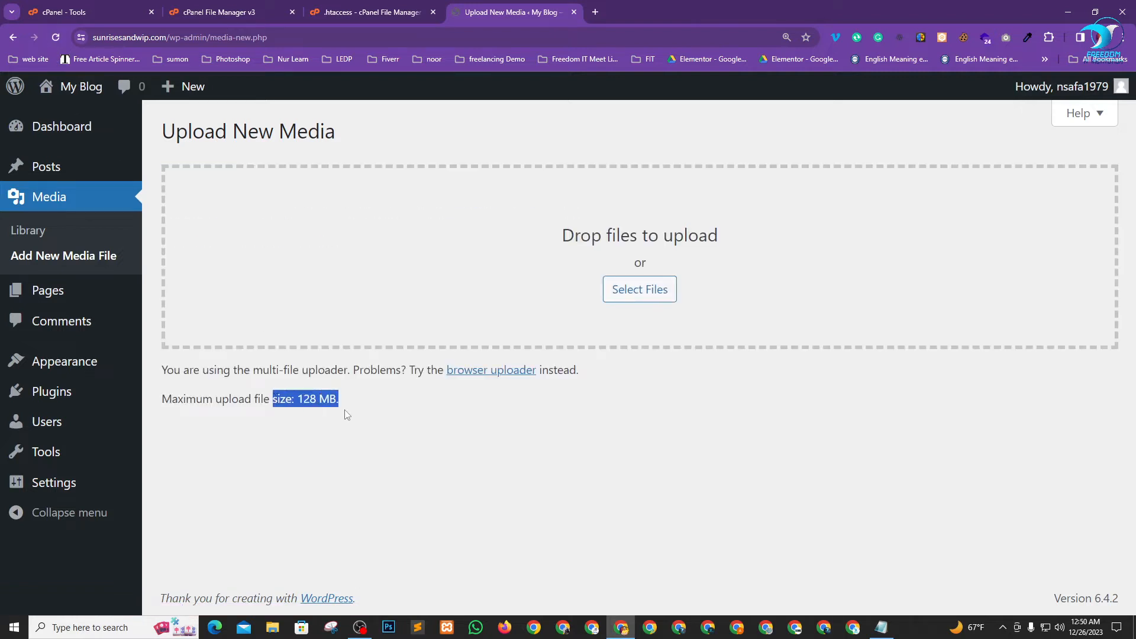
click(373, 421)
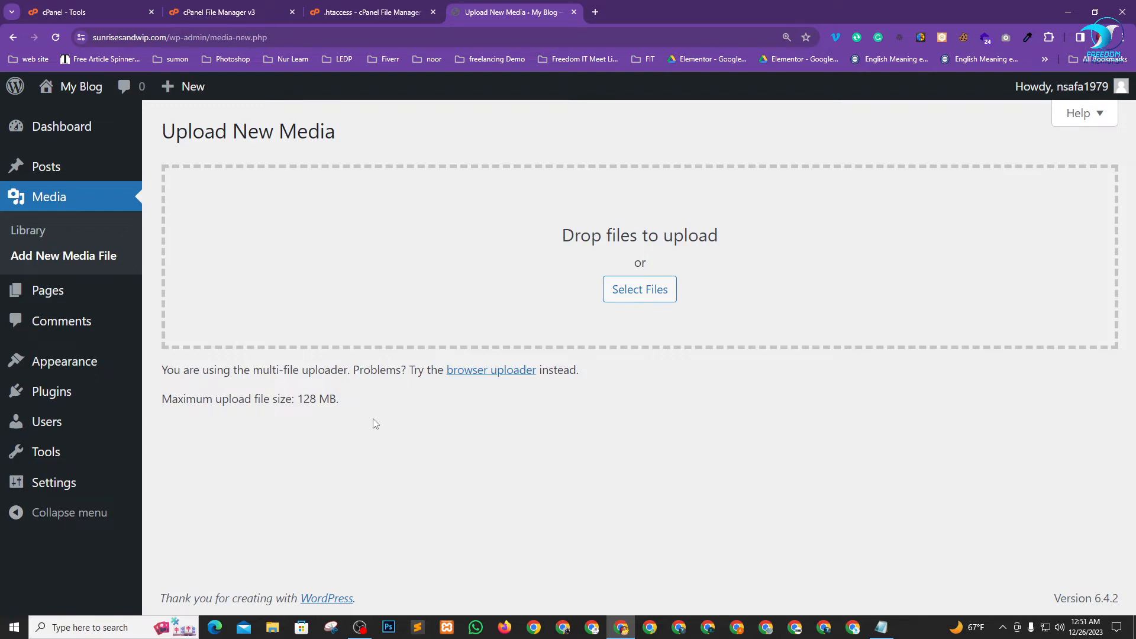
Delete the existing php.ini file from the public_html folder in File Manager.
click(104, 5)
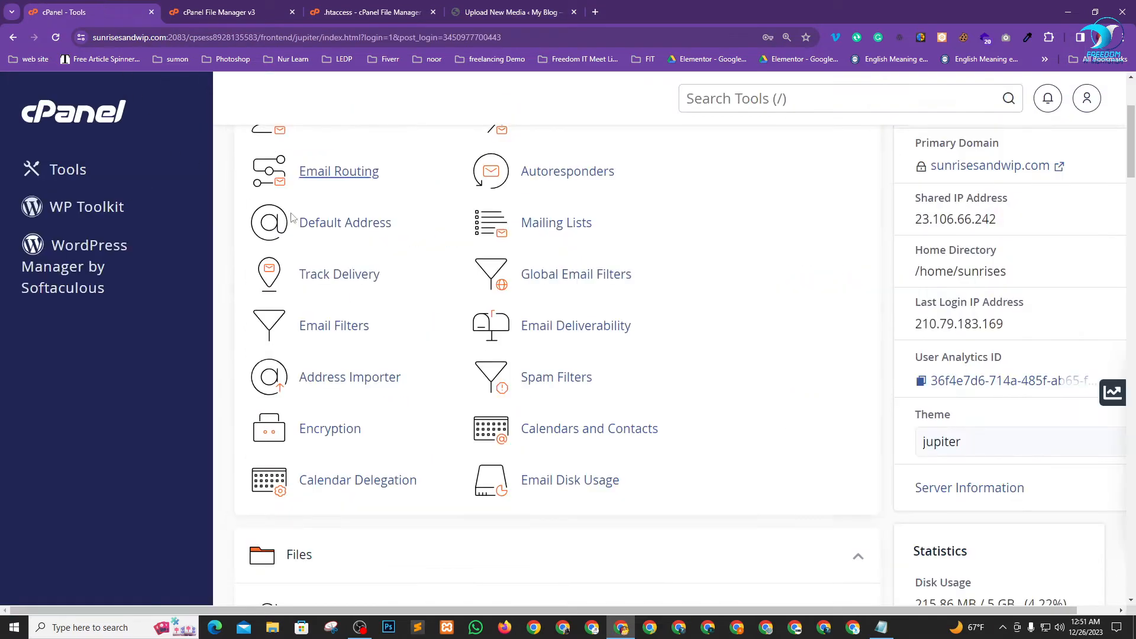
key(ctrl+minus)
click(207, 5)
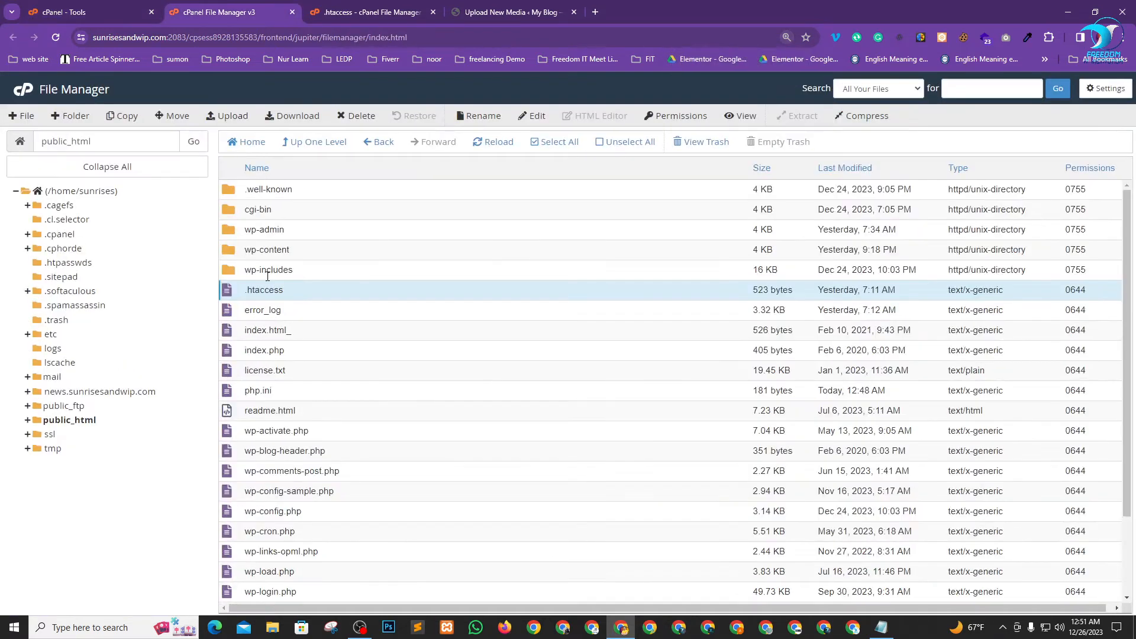
scroll(320, 342, down, 2)
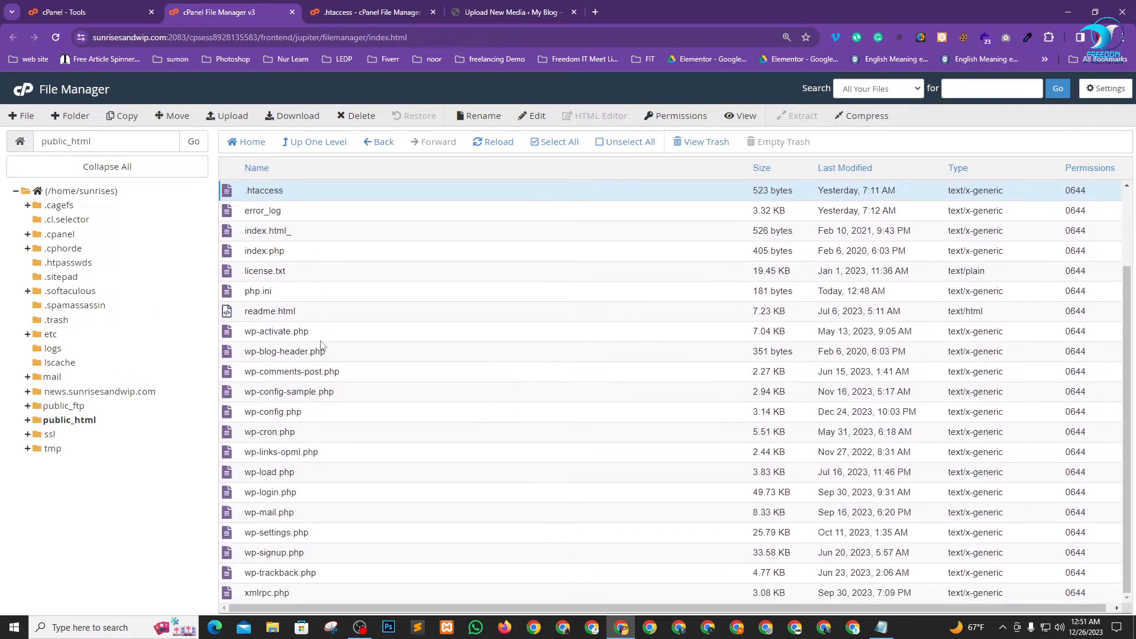
click(285, 294)
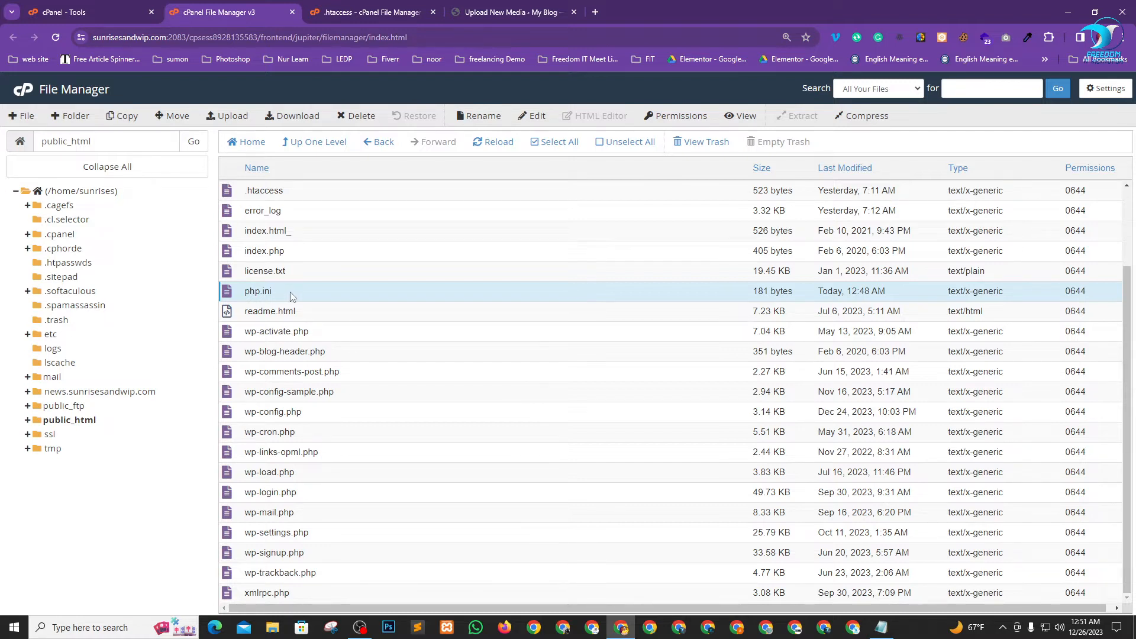
right_click(290, 297)
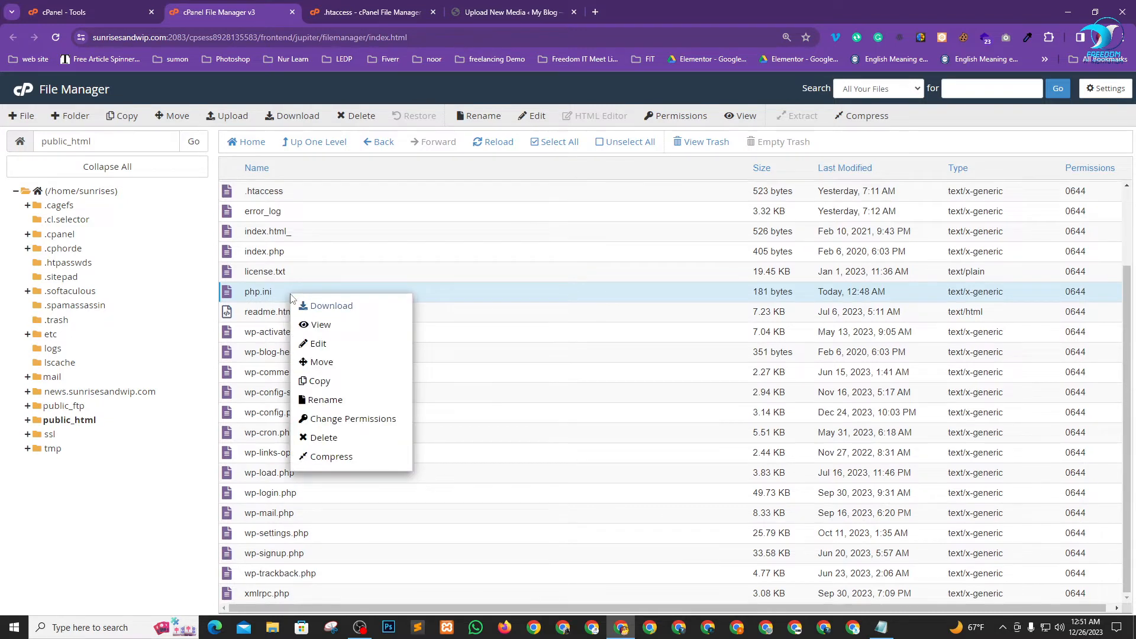
click(328, 438)
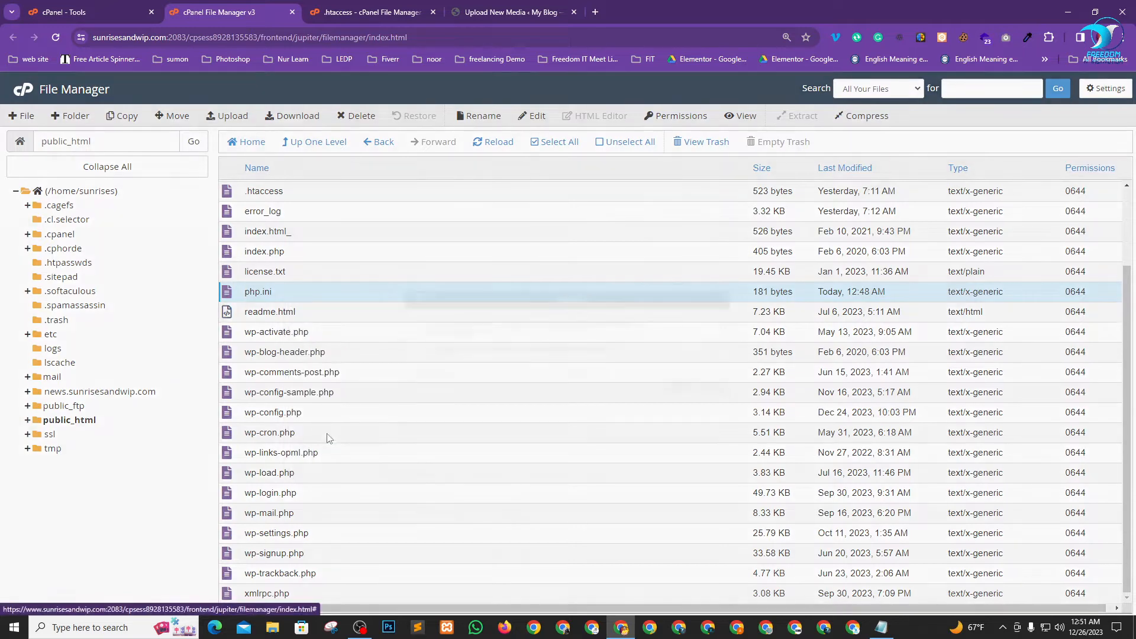
click(670, 388)
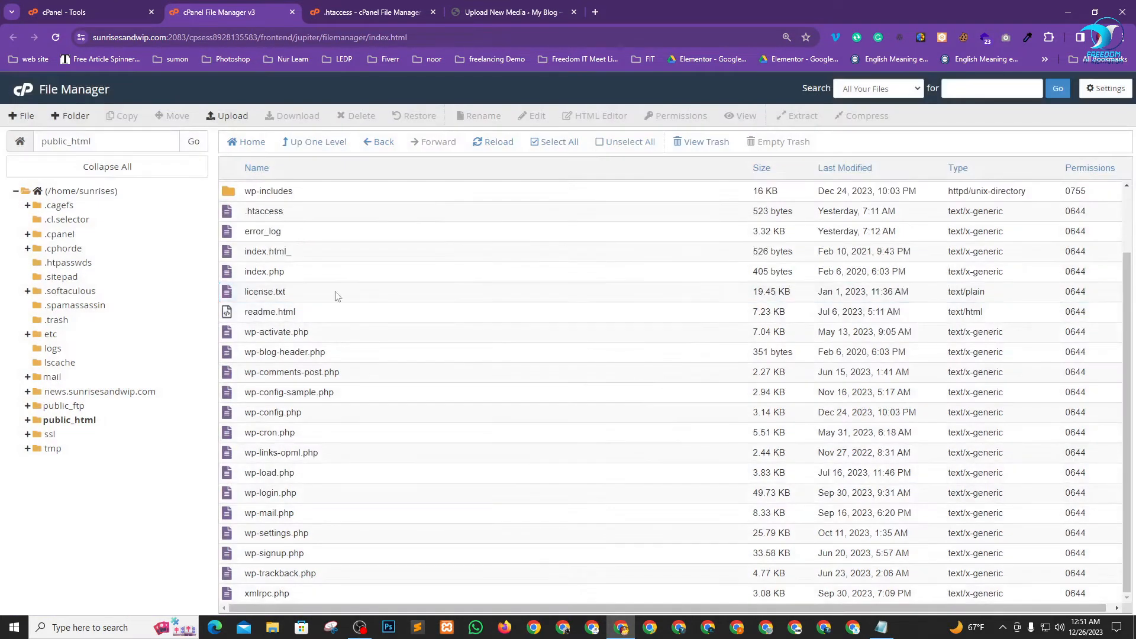
Create a new file named php.ini in /public_html and open it for editing with utf-8 encoding.
click(25, 118)
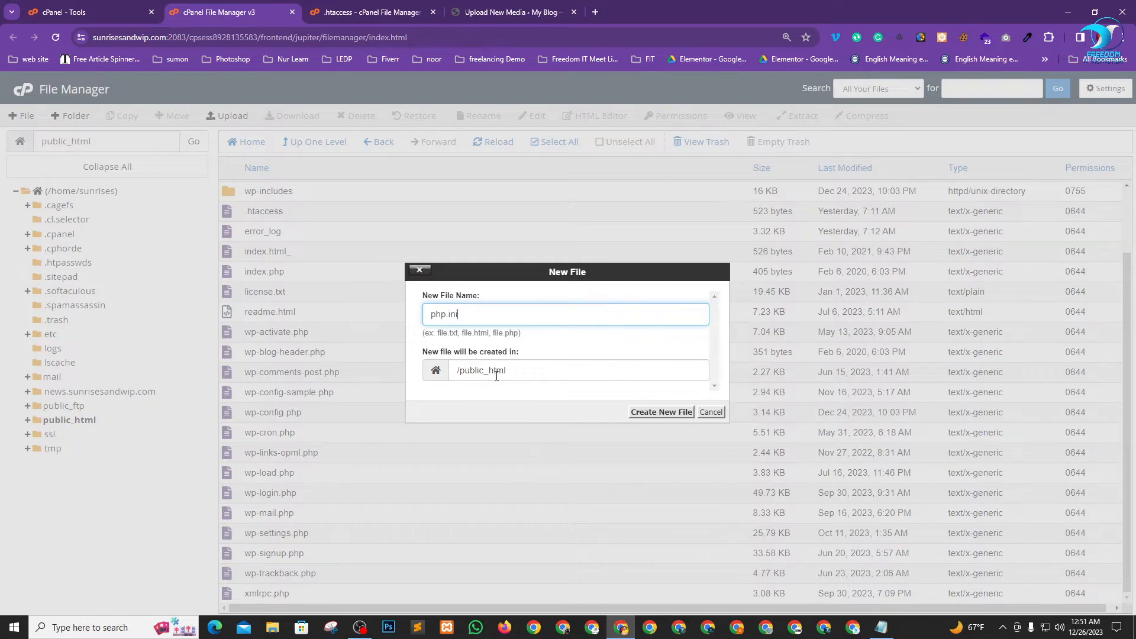
click(645, 412)
scroll(385, 373, down, 1)
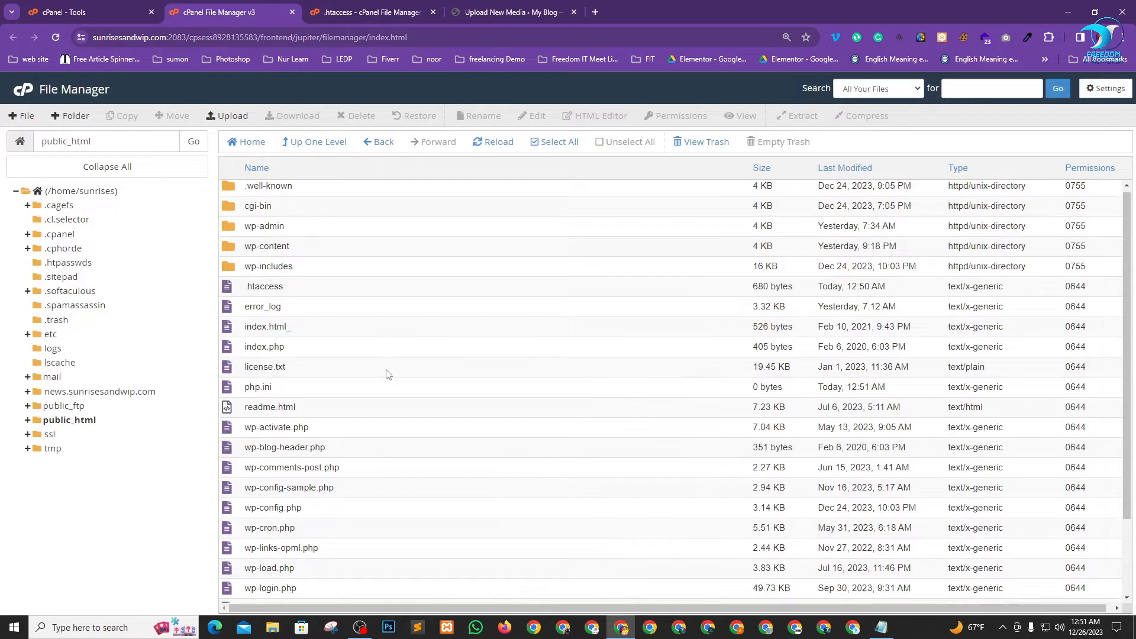
click(305, 338)
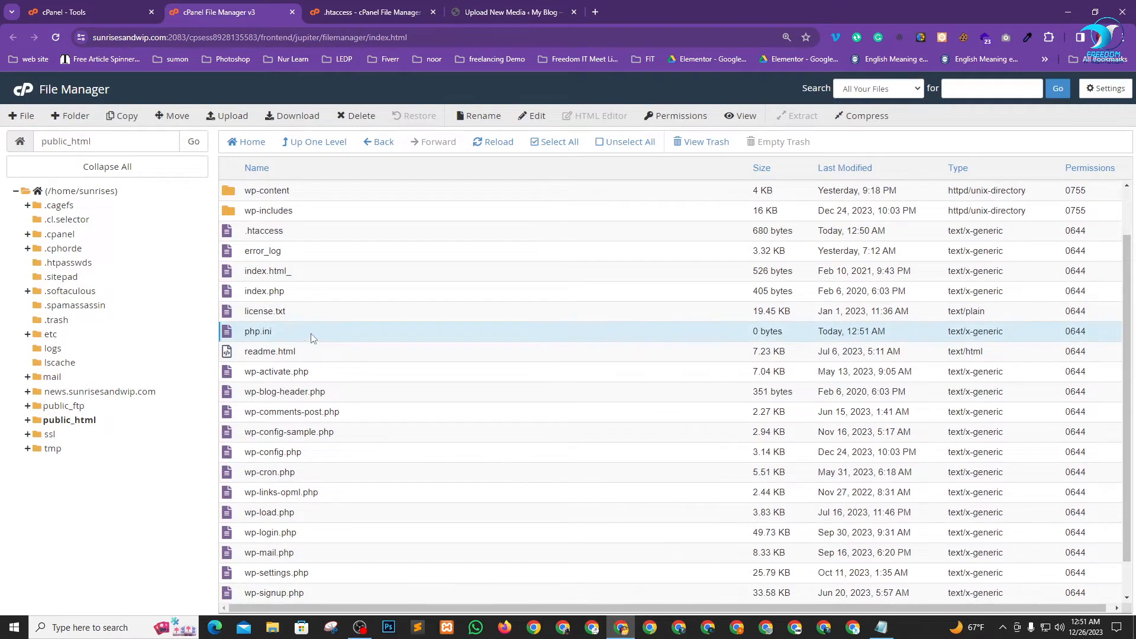
right_click(311, 334)
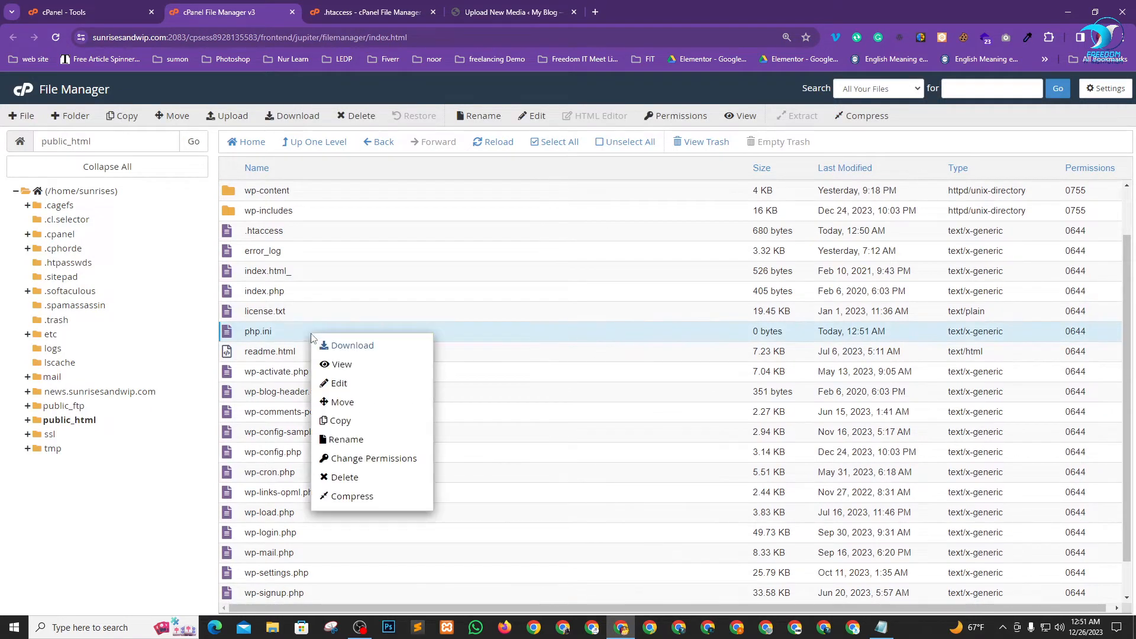
click(340, 385)
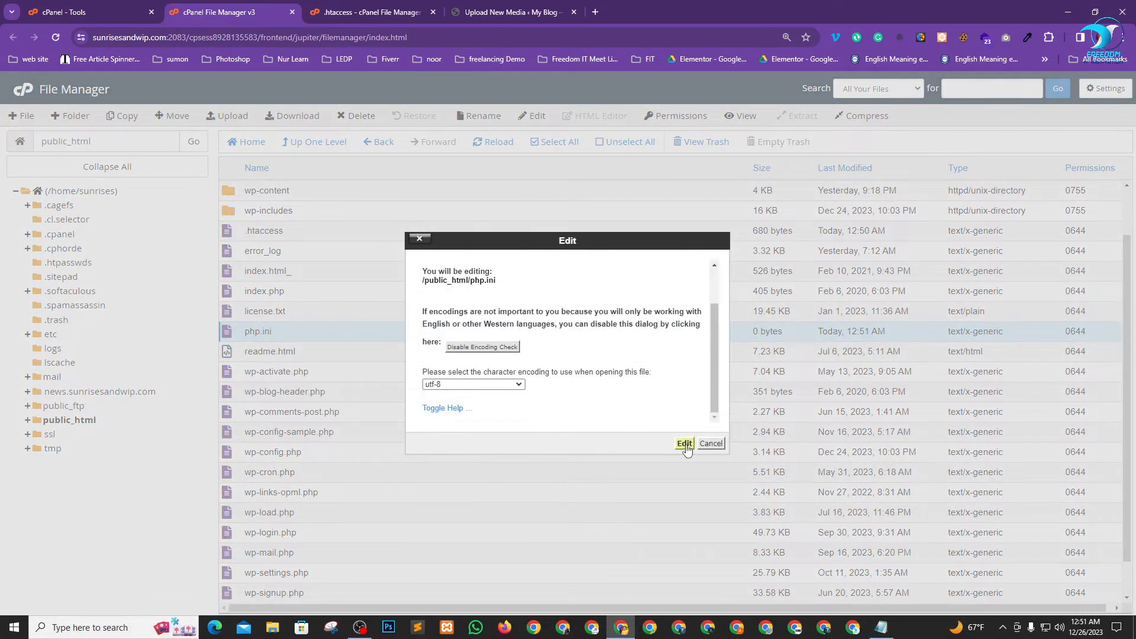
click(685, 444)
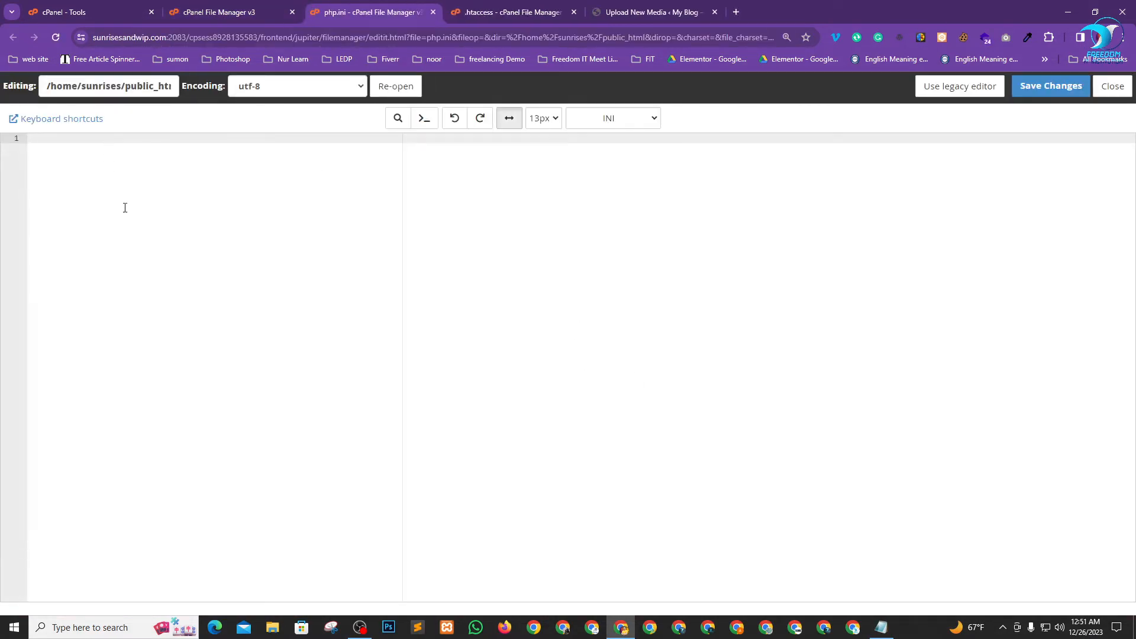
Copy the php.ini codes from Notepad, upload_max_filesize = 256M through max_allowed_packet_size = 524288000, into the empty php.ini and save the file.
key(alt+Tab)
click(406, 343)
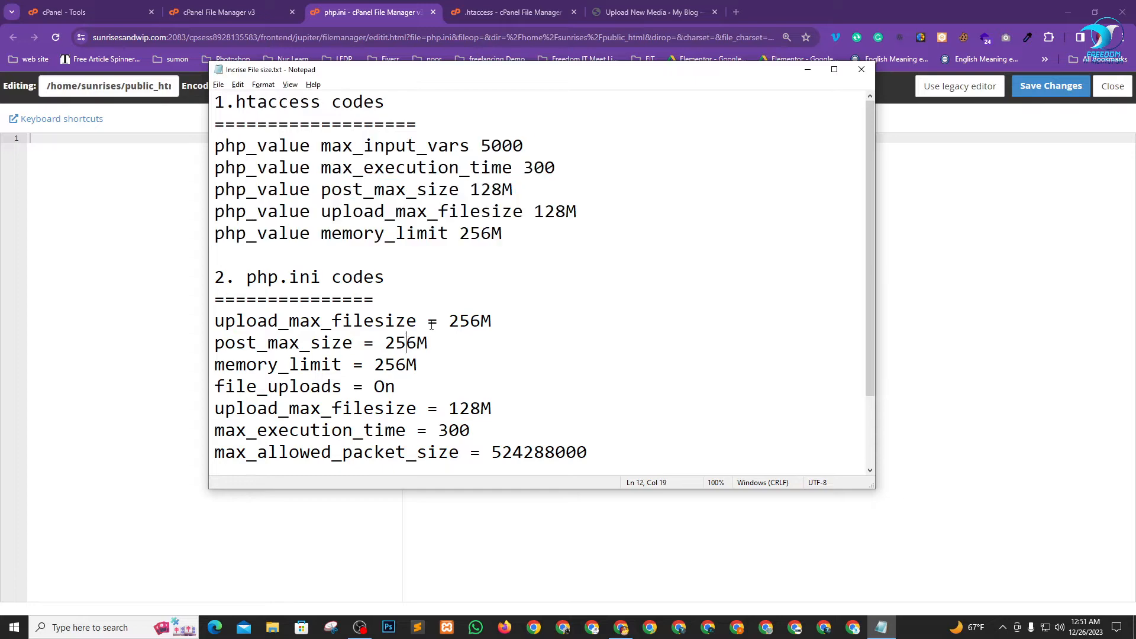
scroll(225, 230, down, 1)
drag(211, 239, 615, 363)
key(ctrl+c)
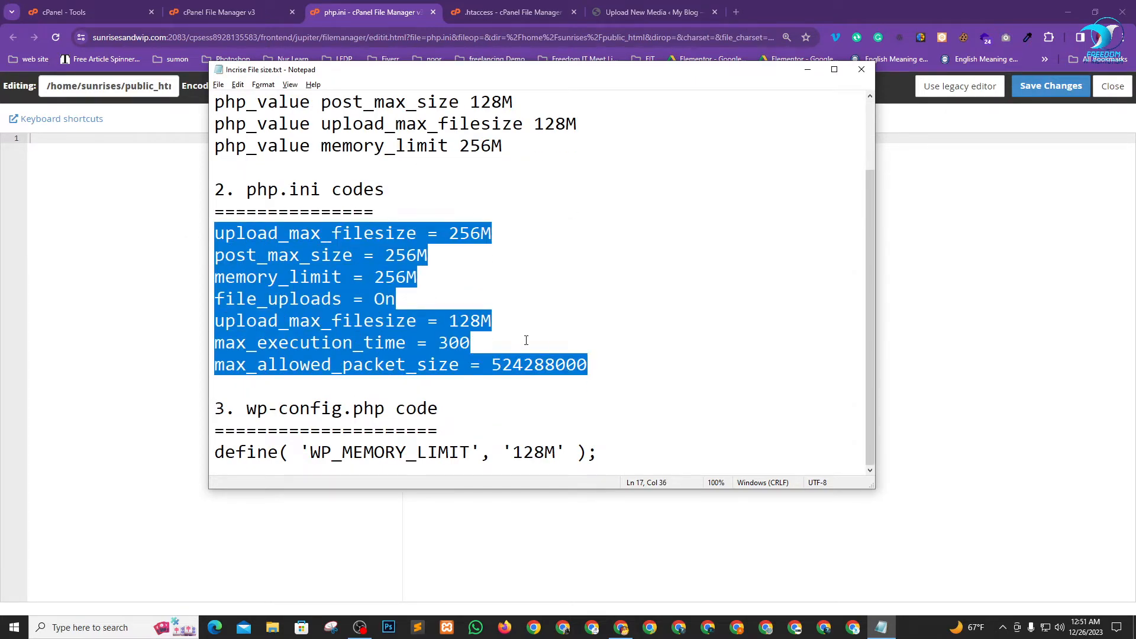
key(alt+Tab)
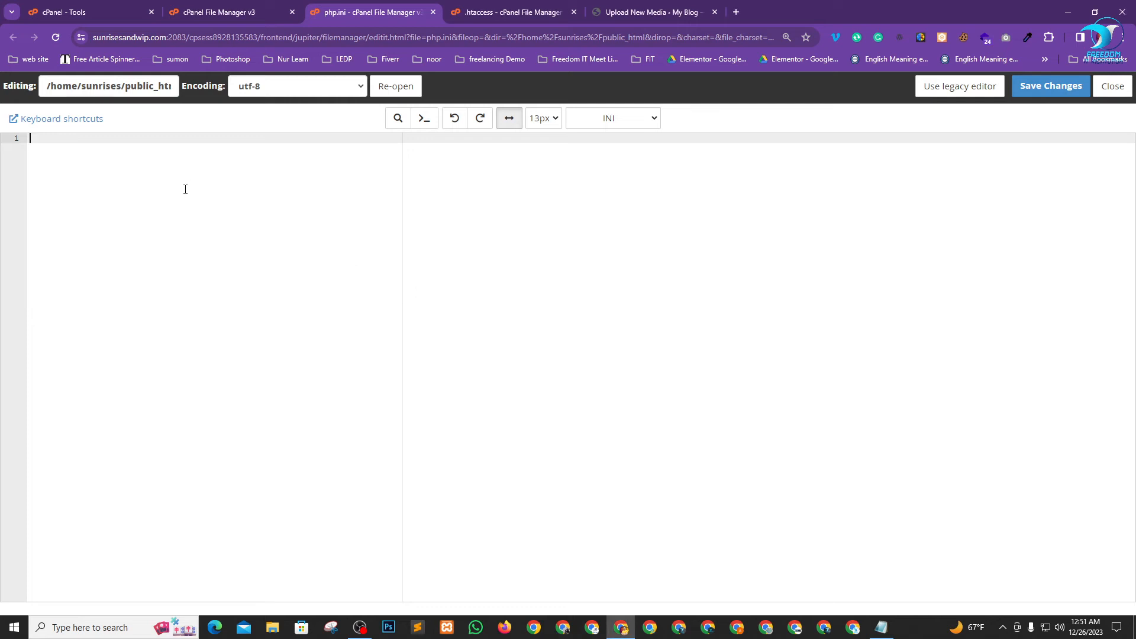
key(ctrl+v)
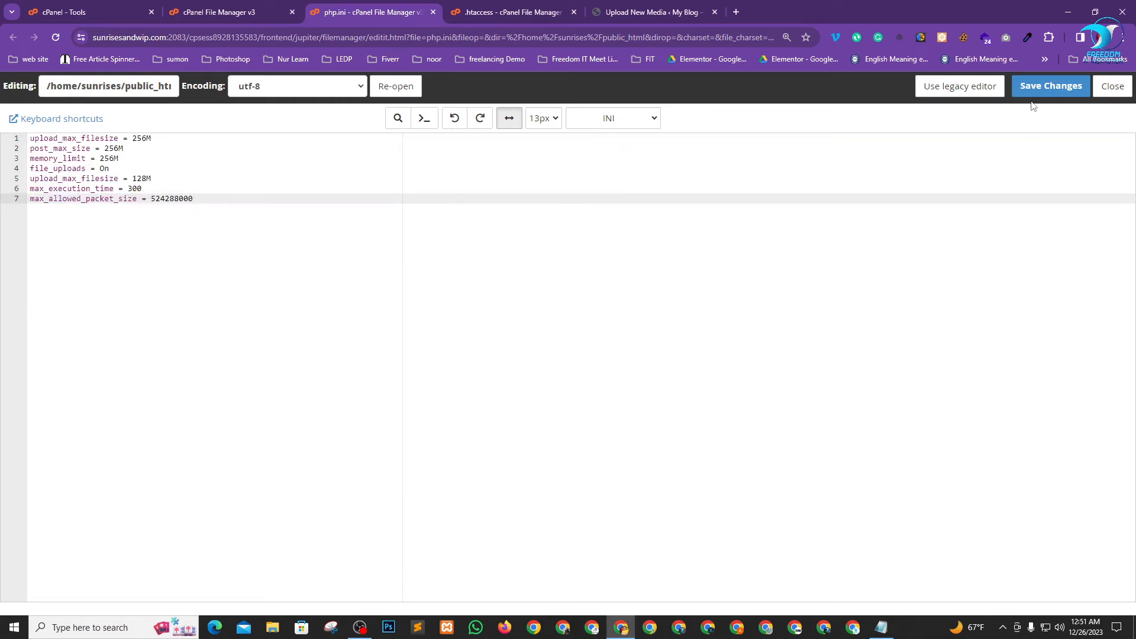
click(1042, 86)
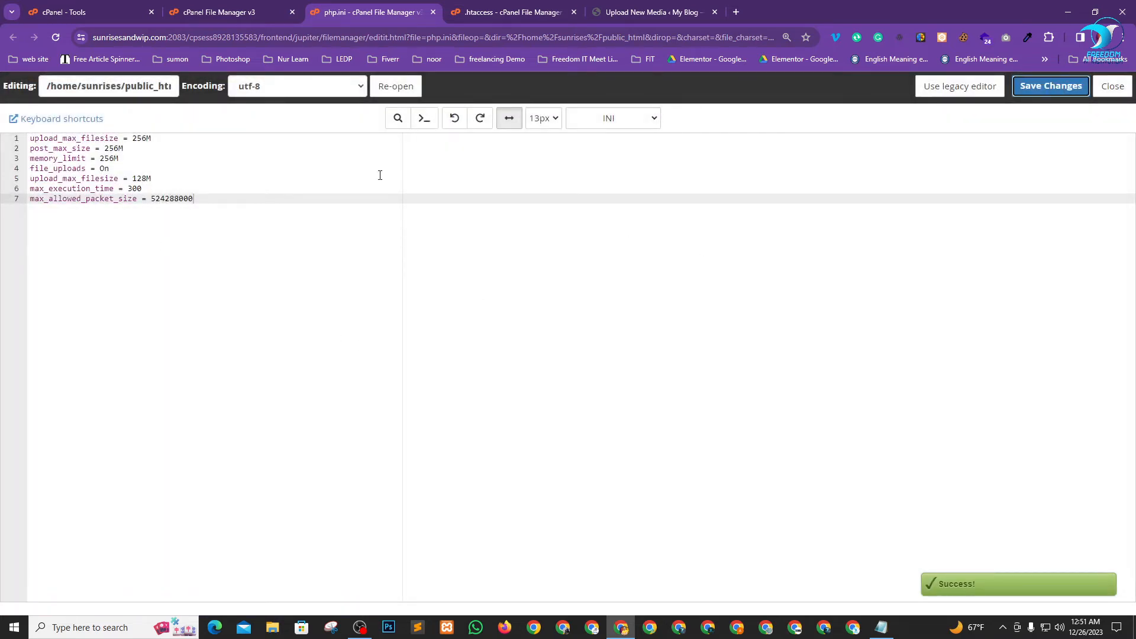
Check the maximum upload file size on the WordPress Upload New Media page.
click(623, 11)
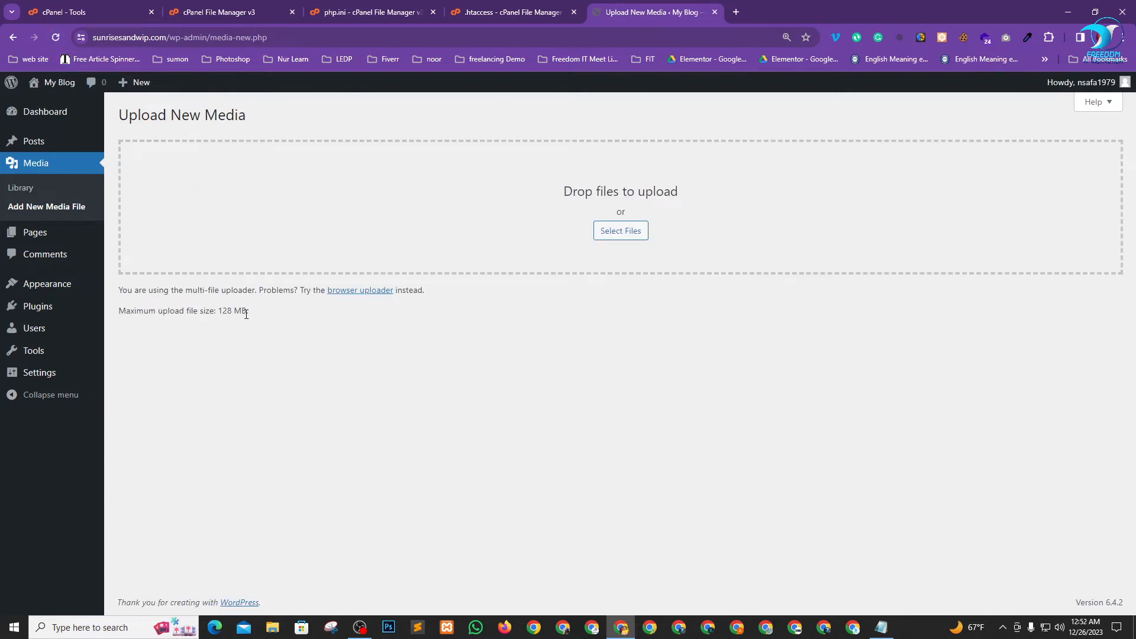
drag(248, 313, 214, 312)
click(302, 345)
Return to File Manager and select the php.ini file in public_html.
click(69, 10)
click(238, 7)
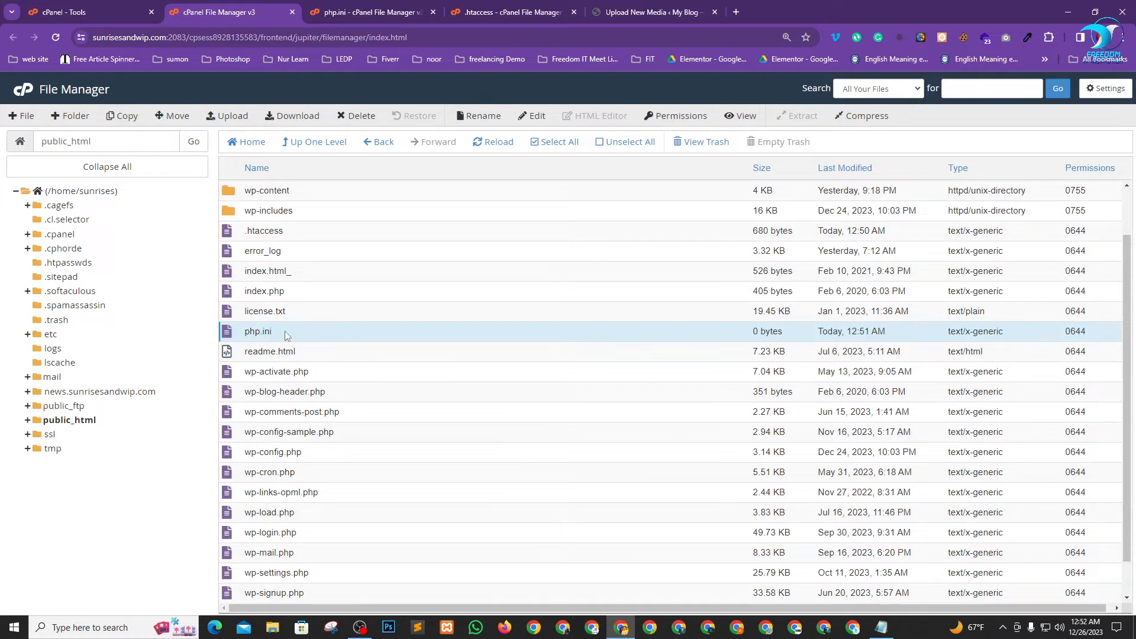
click(316, 335)
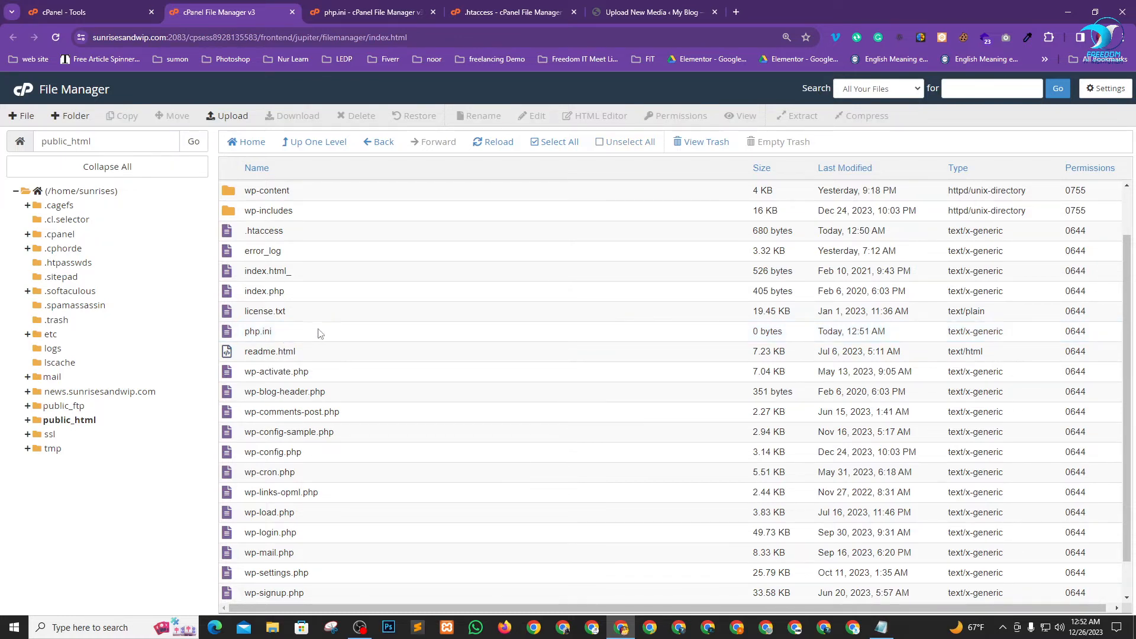
click(318, 334)
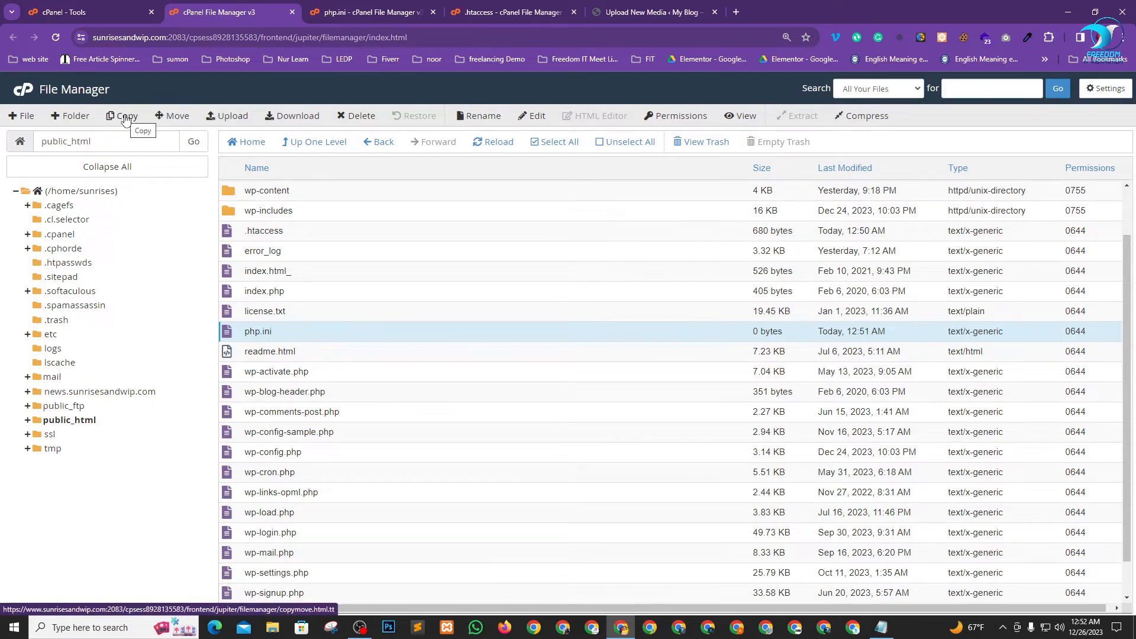
right_click(284, 332)
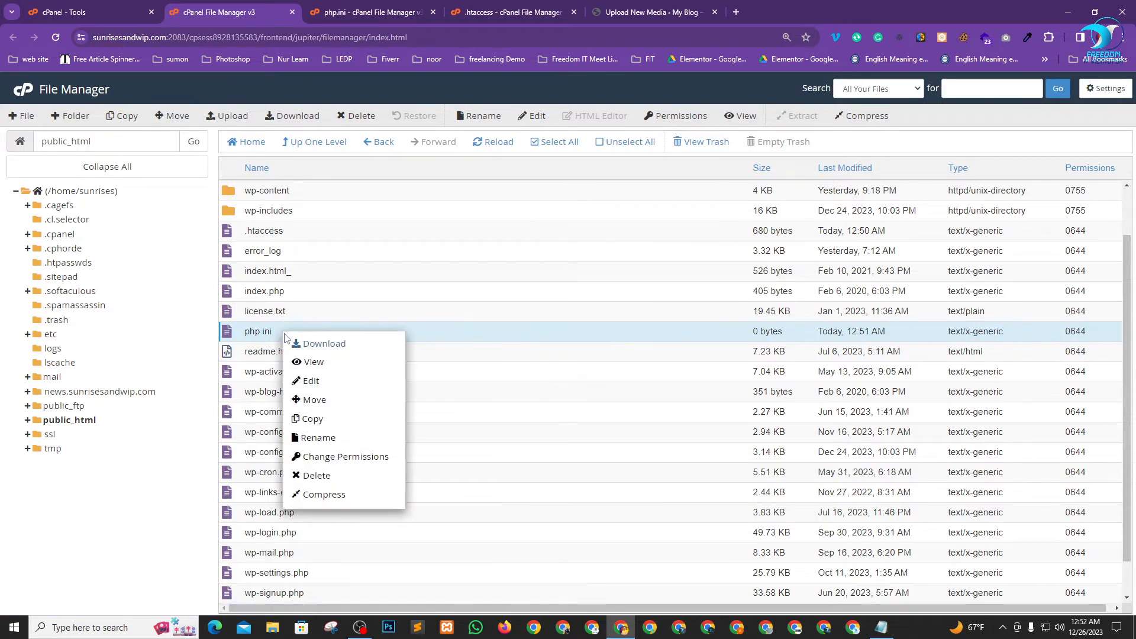
click(313, 419)
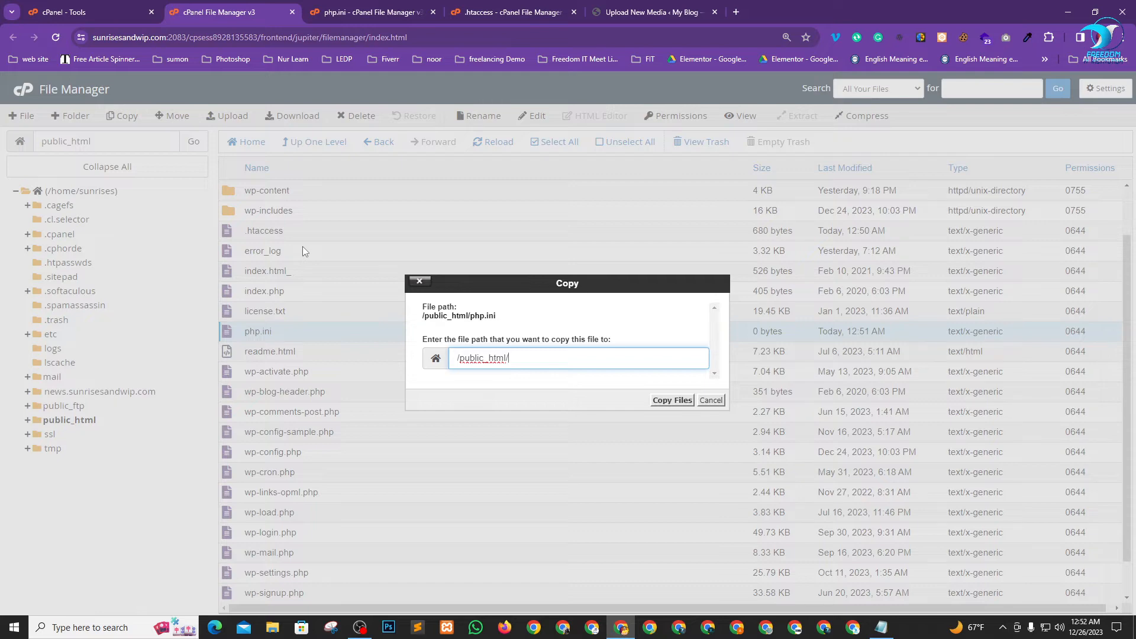
click(710, 401)
Copy the selected php.ini file to /public_html/wp-admin.
scroll(393, 327, up, 1)
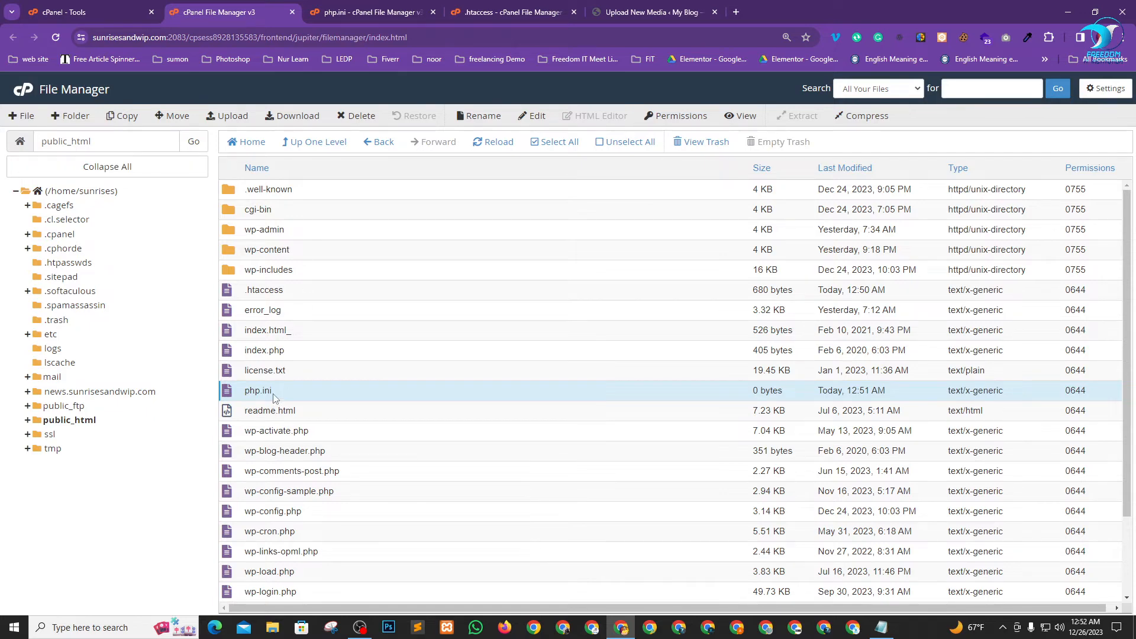
click(123, 116)
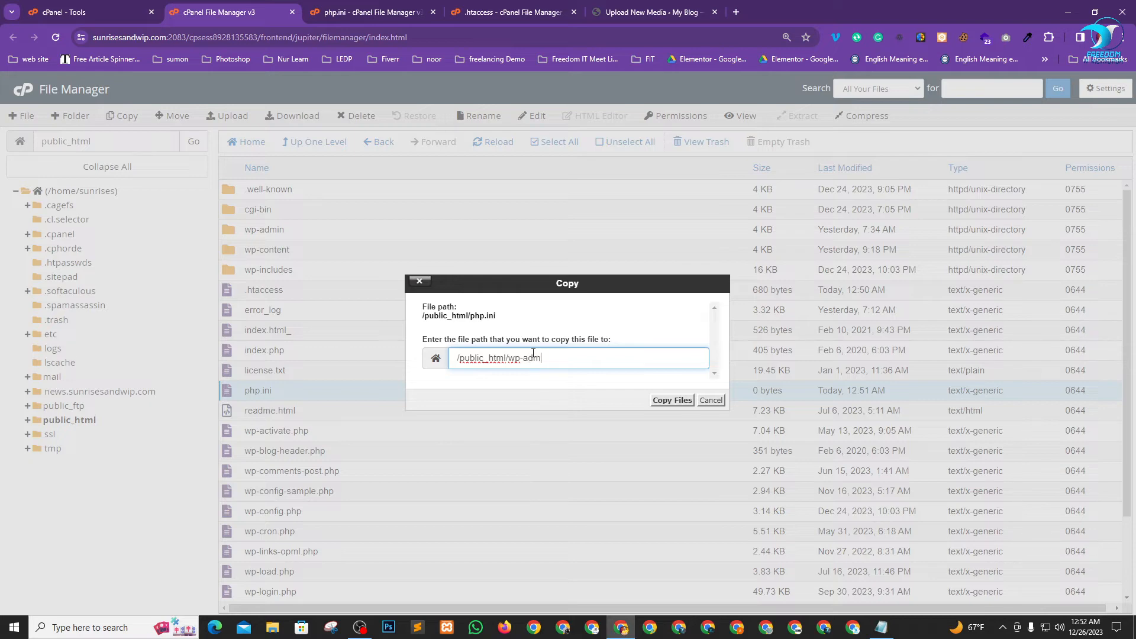
click(670, 401)
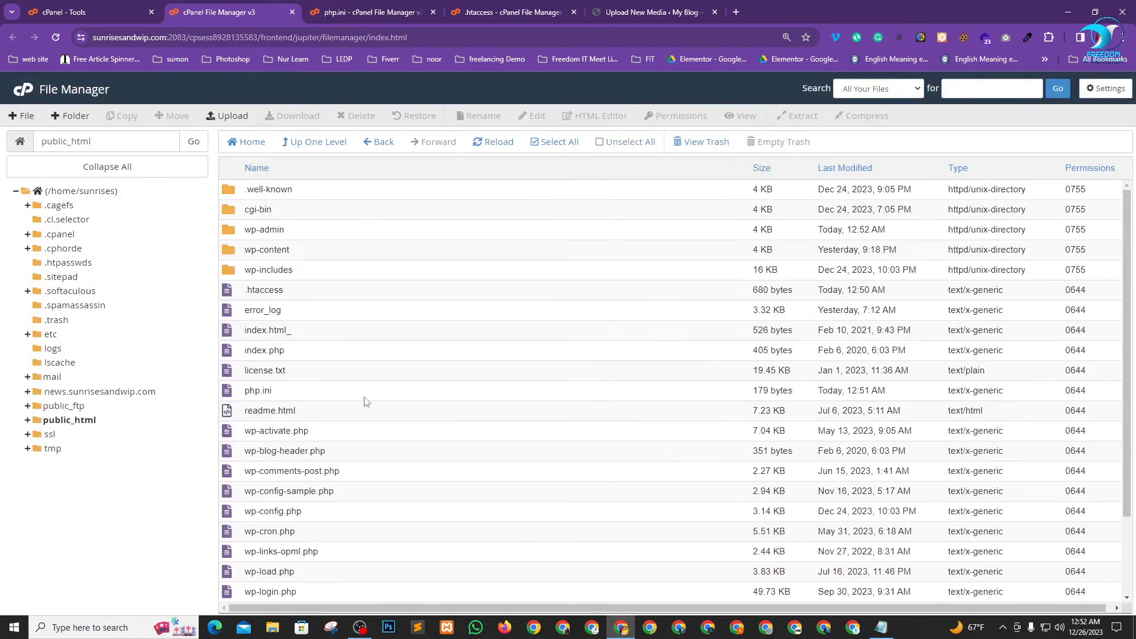
Open the wp-admin folder and locate the copied php.ini file in its list.
double_click(312, 236)
scroll(323, 319, down, 15)
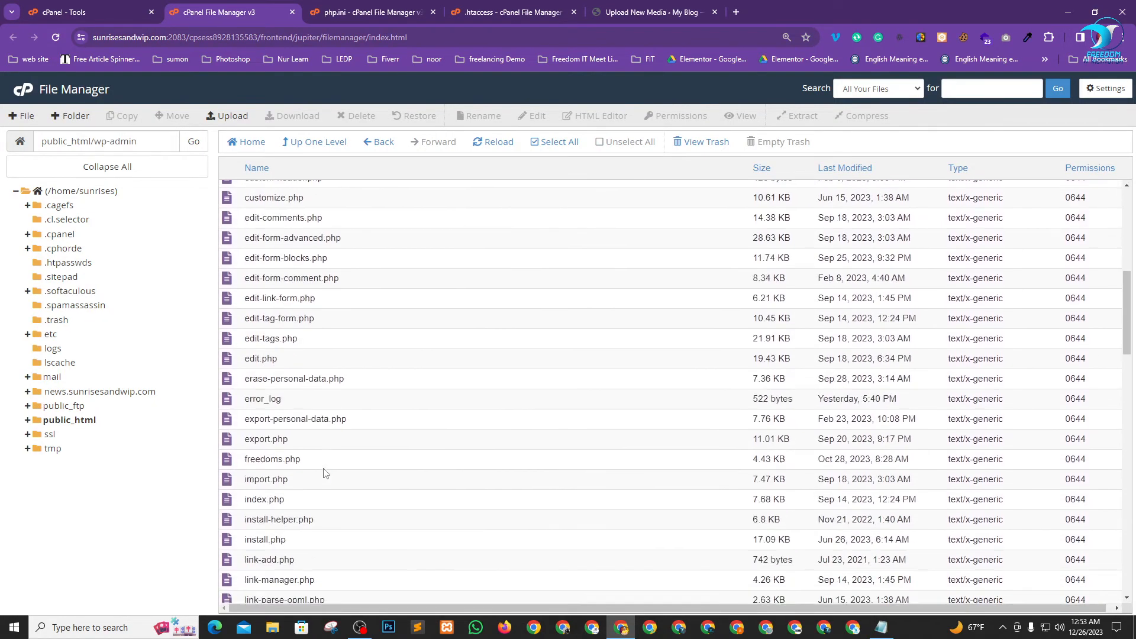
scroll(304, 503, down, 8)
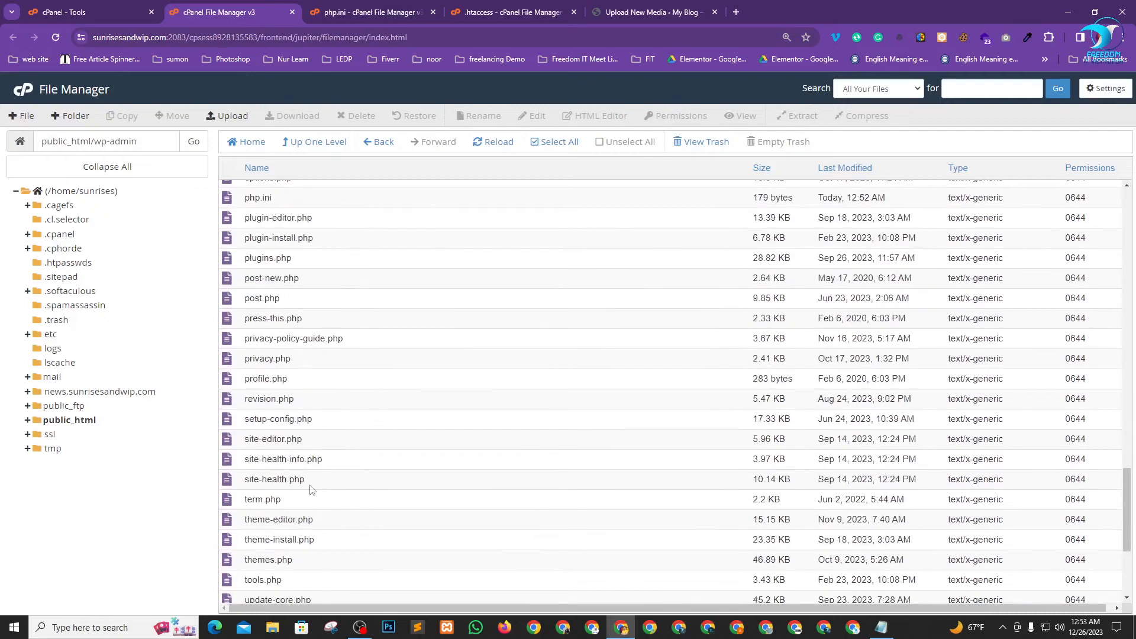
scroll(294, 246, up, 2)
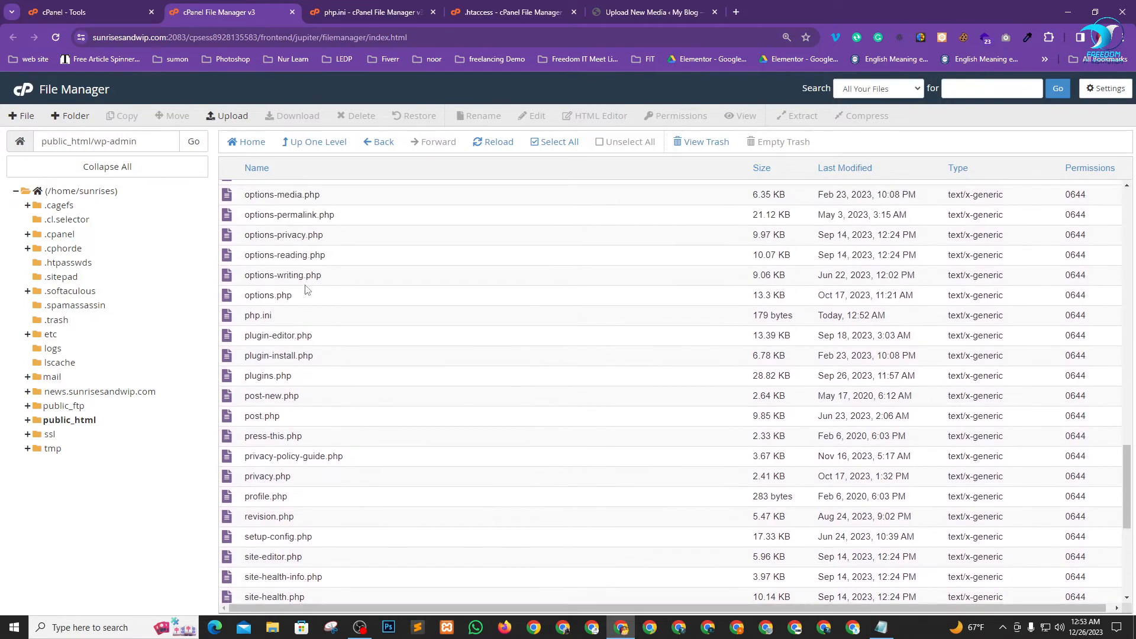
Open the php.ini copy in wp-admin for editing with utf-8 encoding and save it with its directives as they are.
click(294, 320)
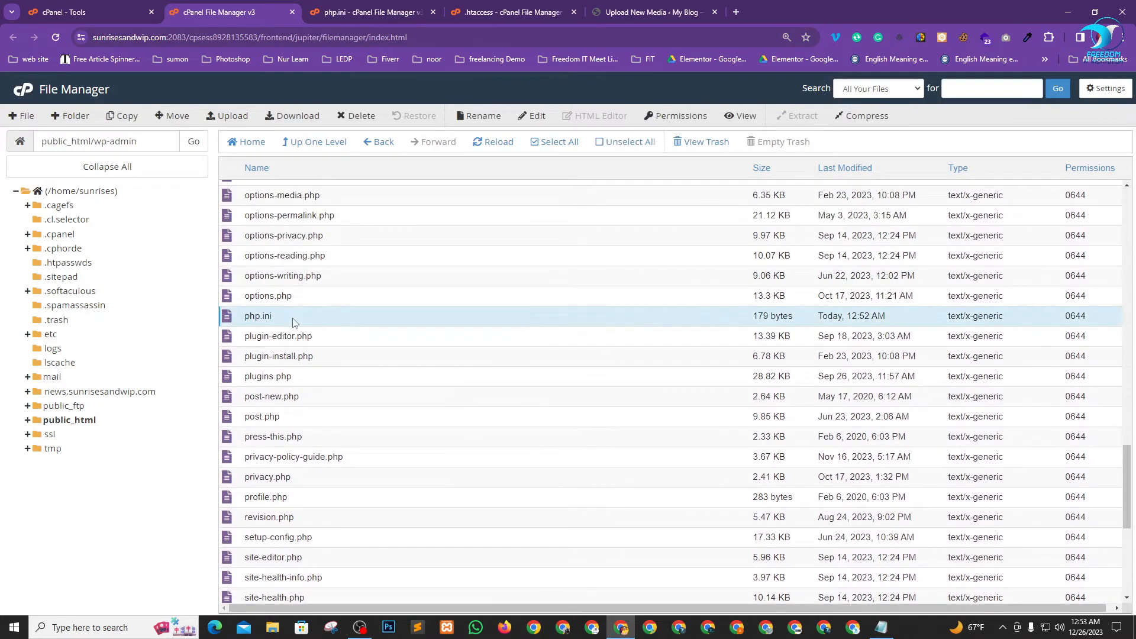
right_click(324, 325)
click(356, 369)
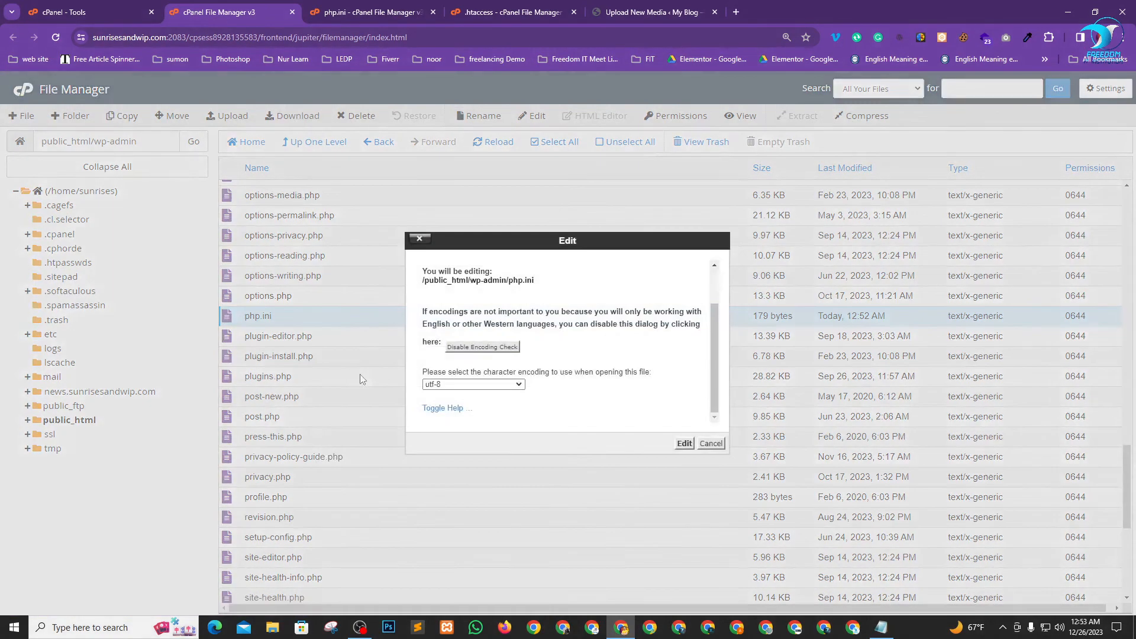
click(685, 443)
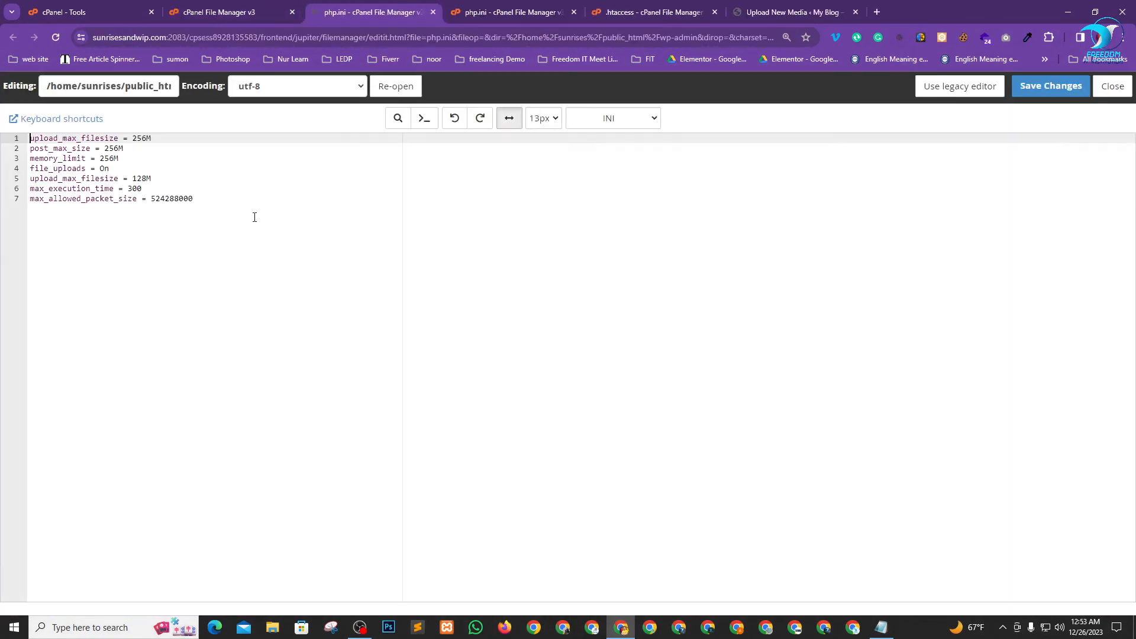
click(219, 307)
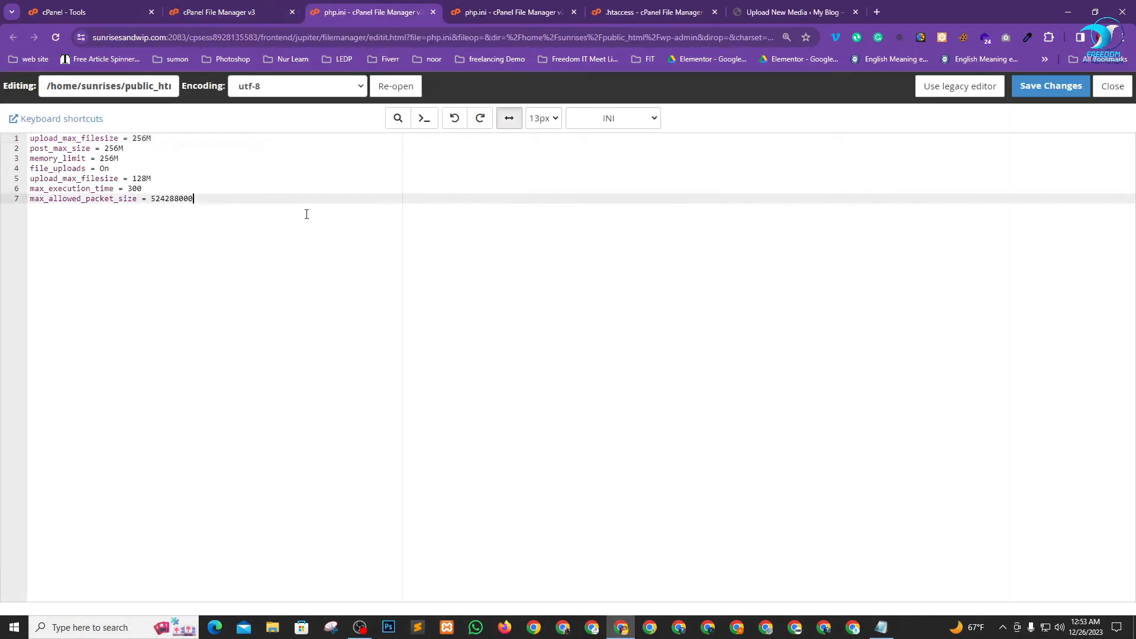
click(1052, 85)
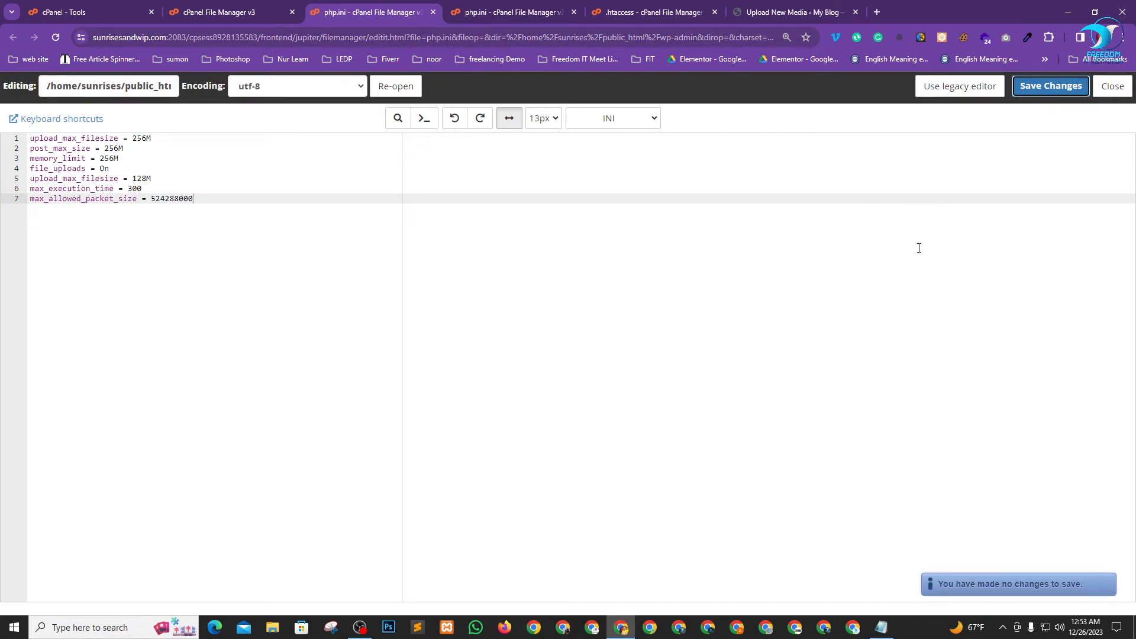
Close the wp-admin php.ini editor and open the page for adding a new theme in the WordPress dashboard.
click(433, 12)
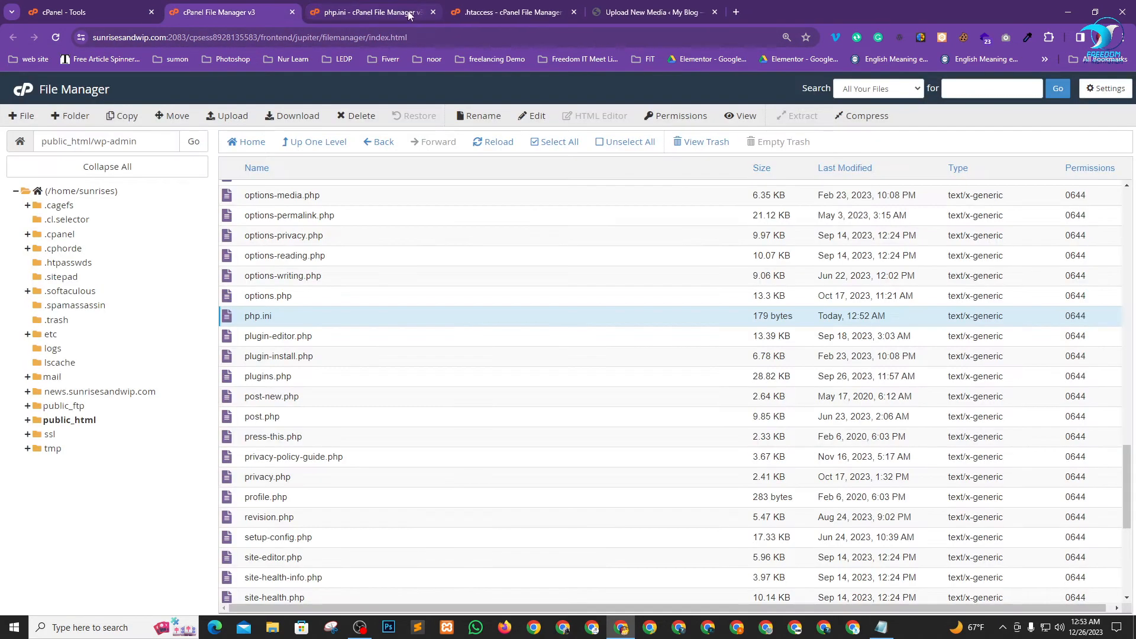
click(665, 7)
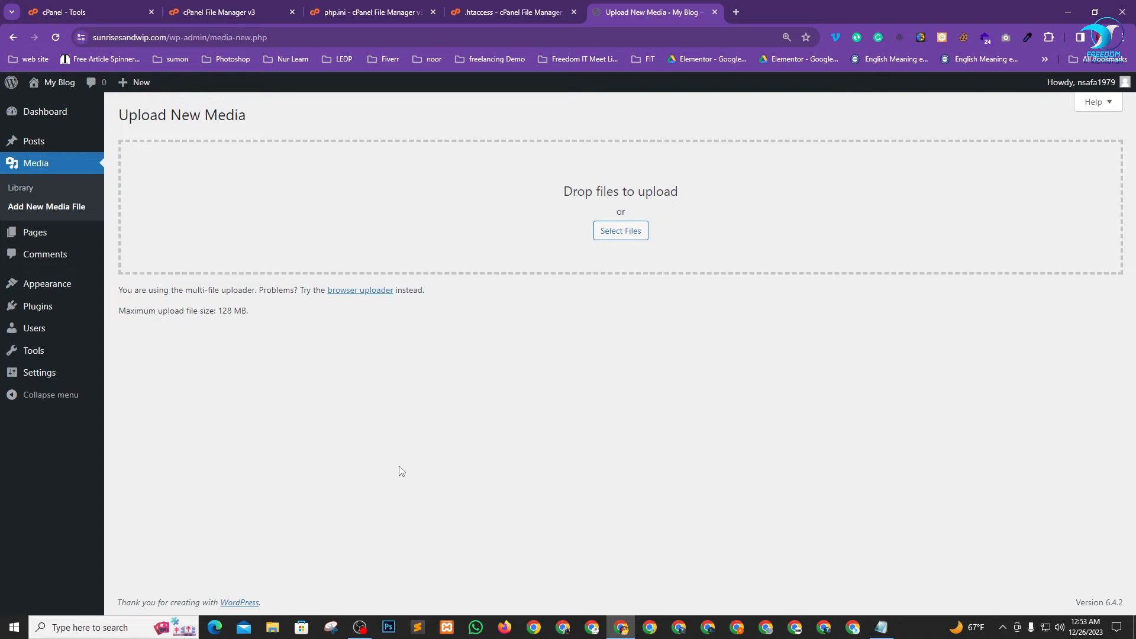
mouse_move(61, 108)
mouse_move(50, 285)
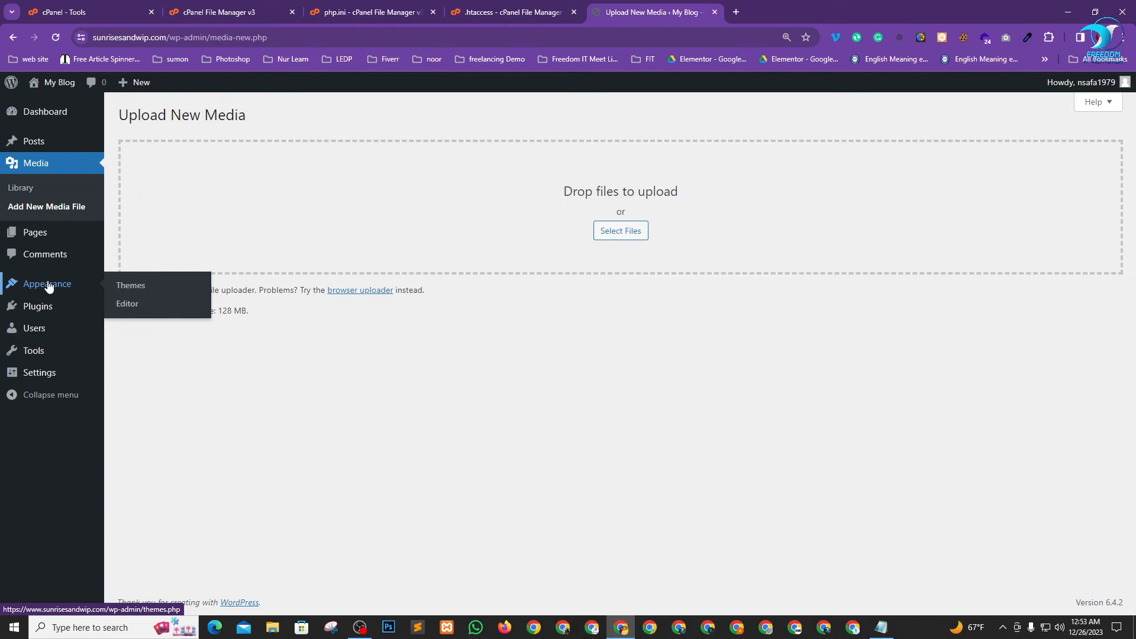
click(133, 287)
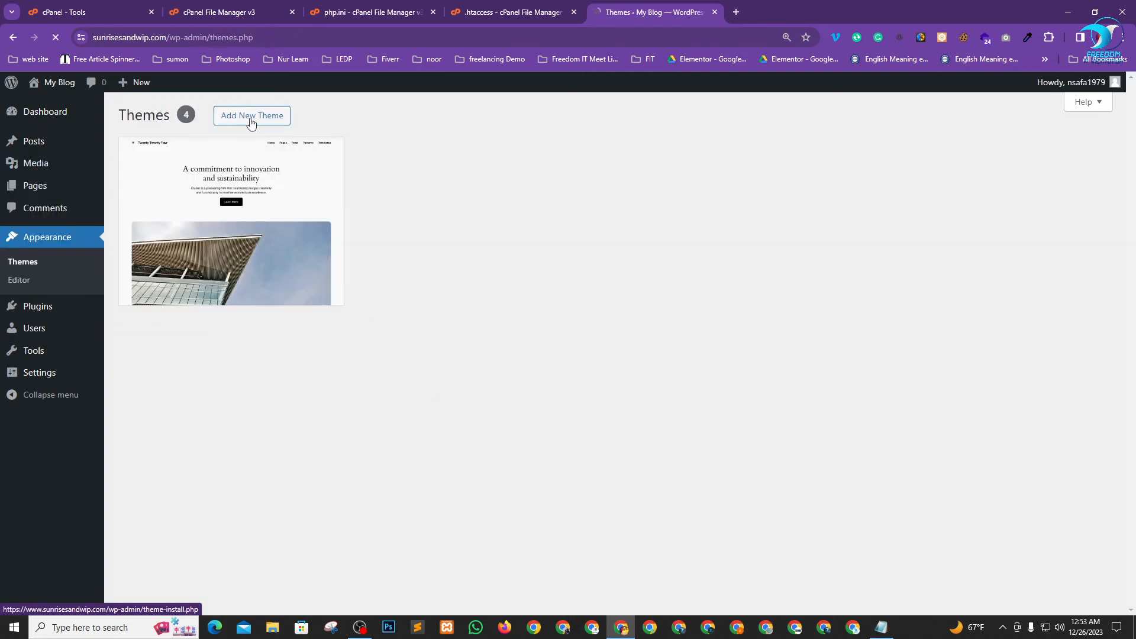
click(251, 122)
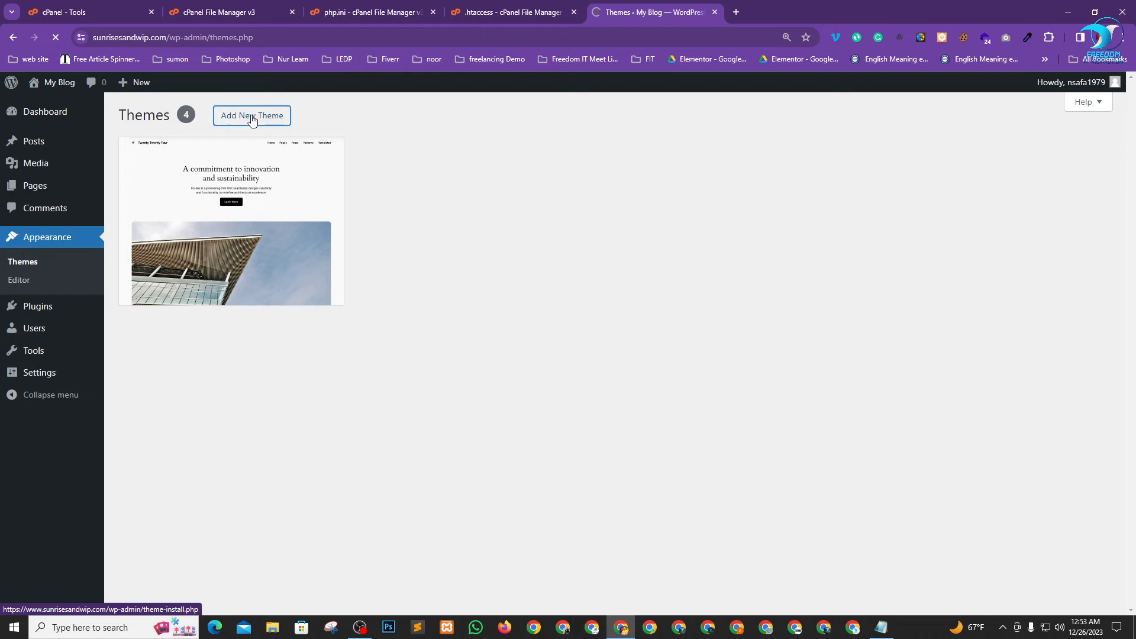
In File Explorer, extract the hotel-booking-wordpress-theme-romancy archive from E:\FIT WDD-WP Scholarship 14 into a folder of the same name.
click(272, 629)
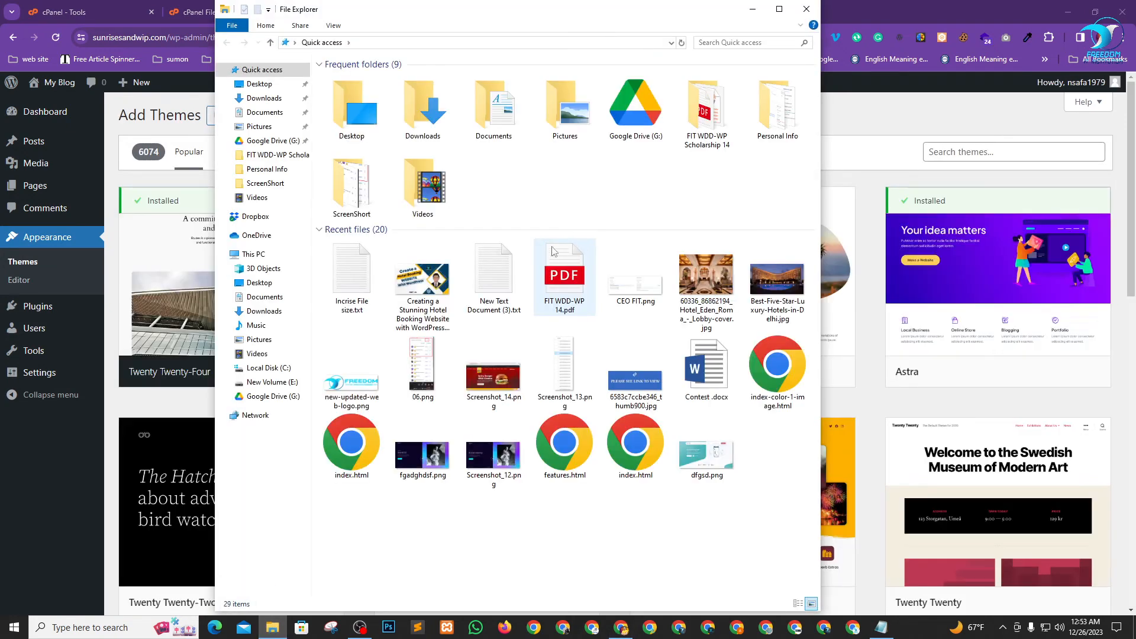
click(272, 382)
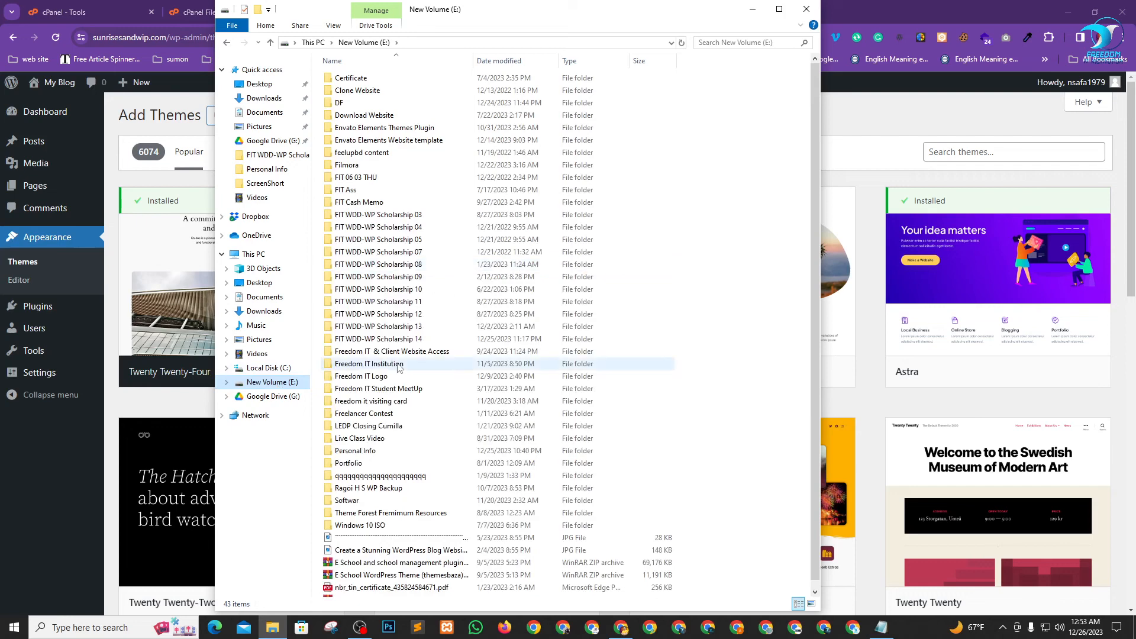
double_click(378, 339)
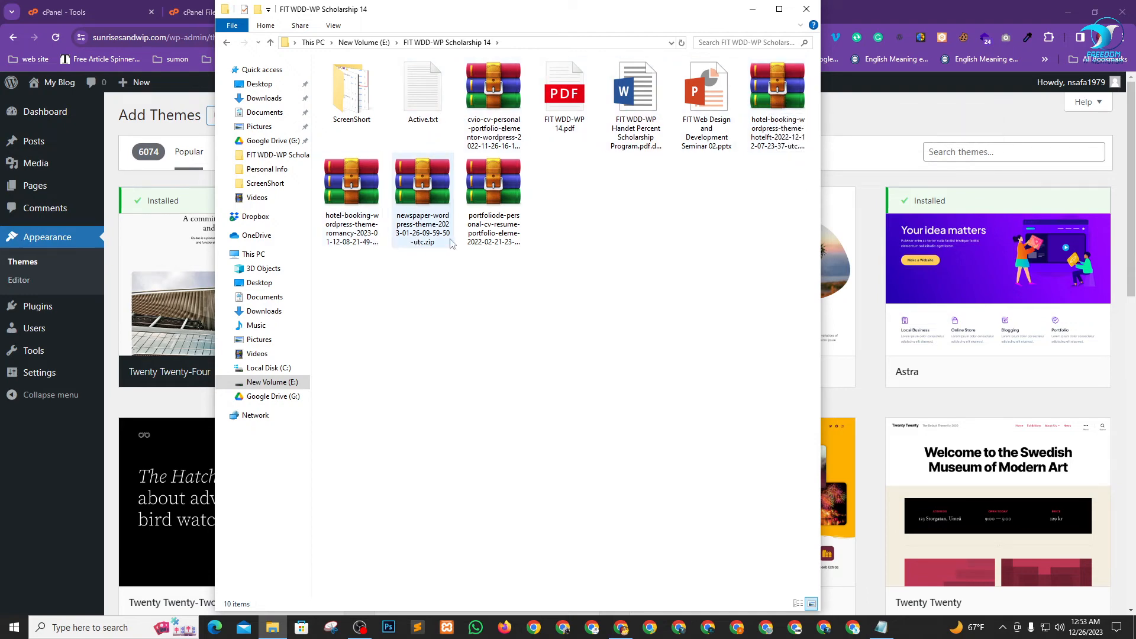
click(354, 188)
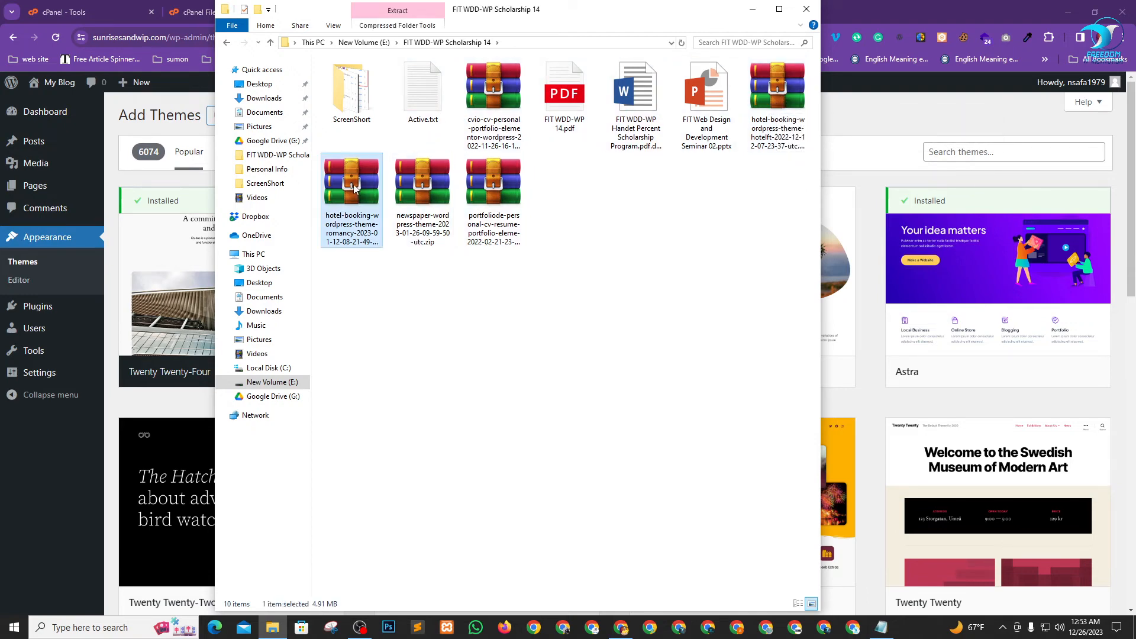
right_click(354, 187)
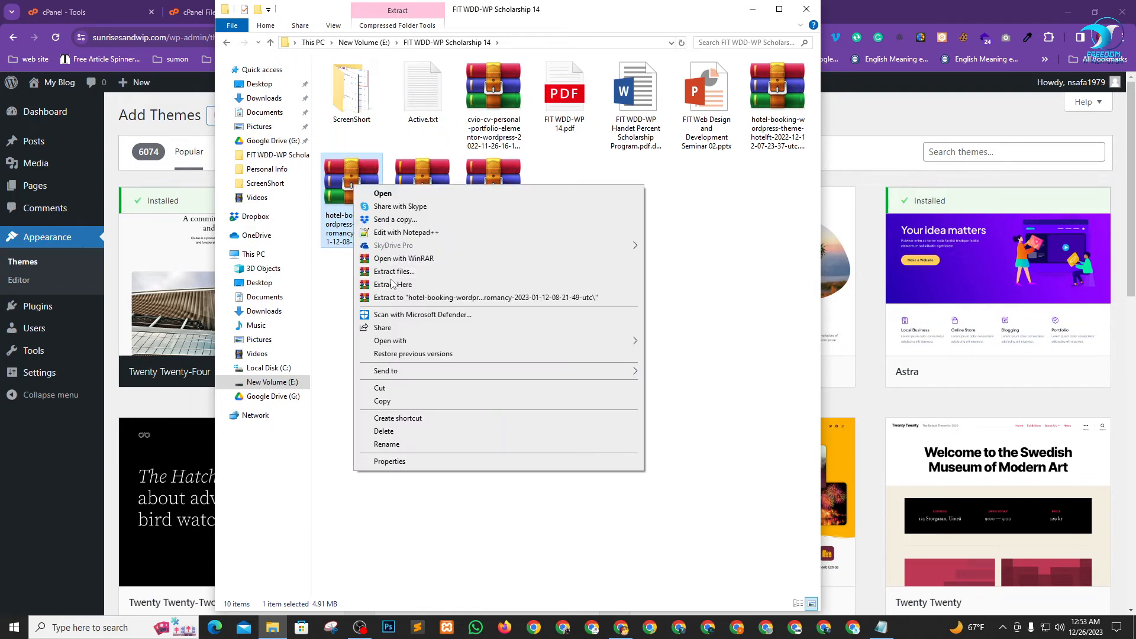
click(391, 272)
key(Escape)
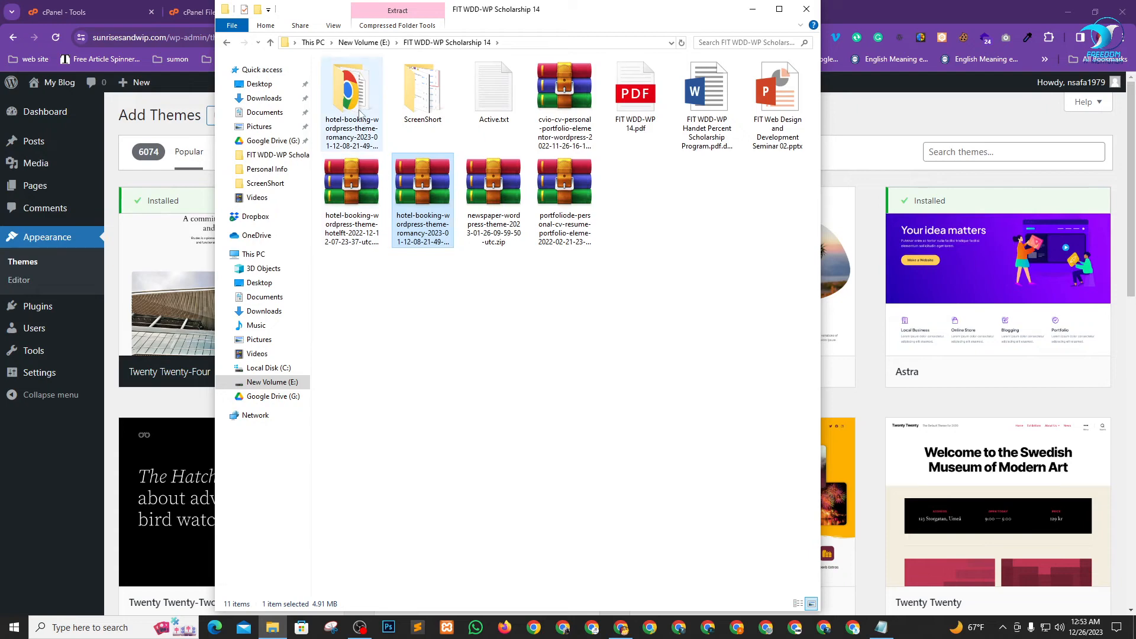
Open the extracted romancy theme folder and place its window over WordPress with the theme upload form open and unobstructed.
double_click(360, 113)
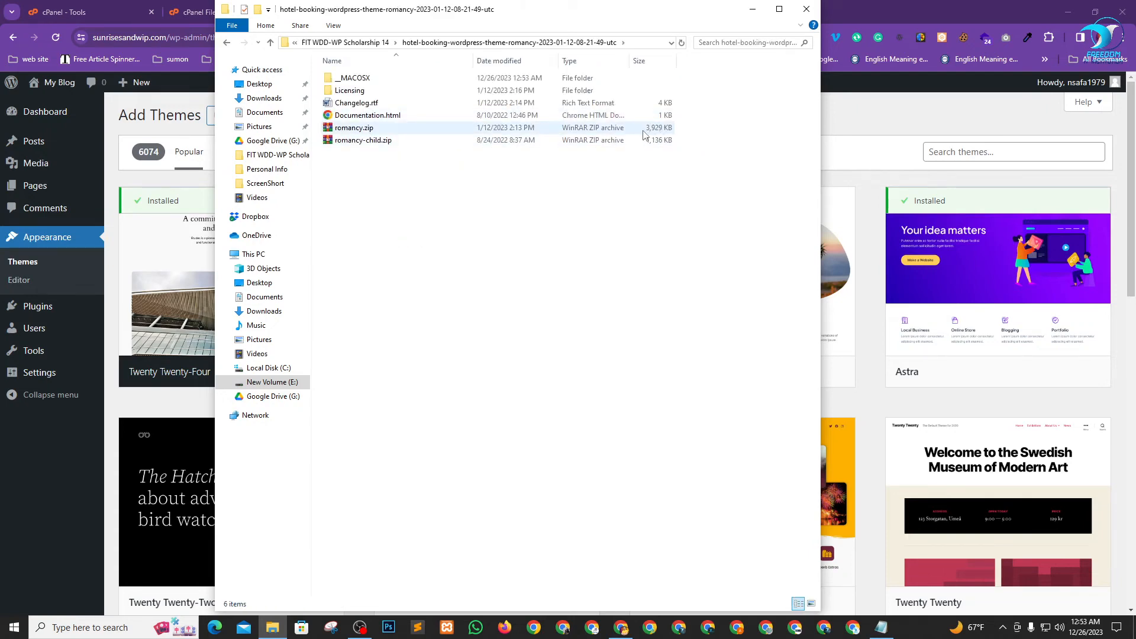
drag(559, 13, 406, 452)
click(258, 113)
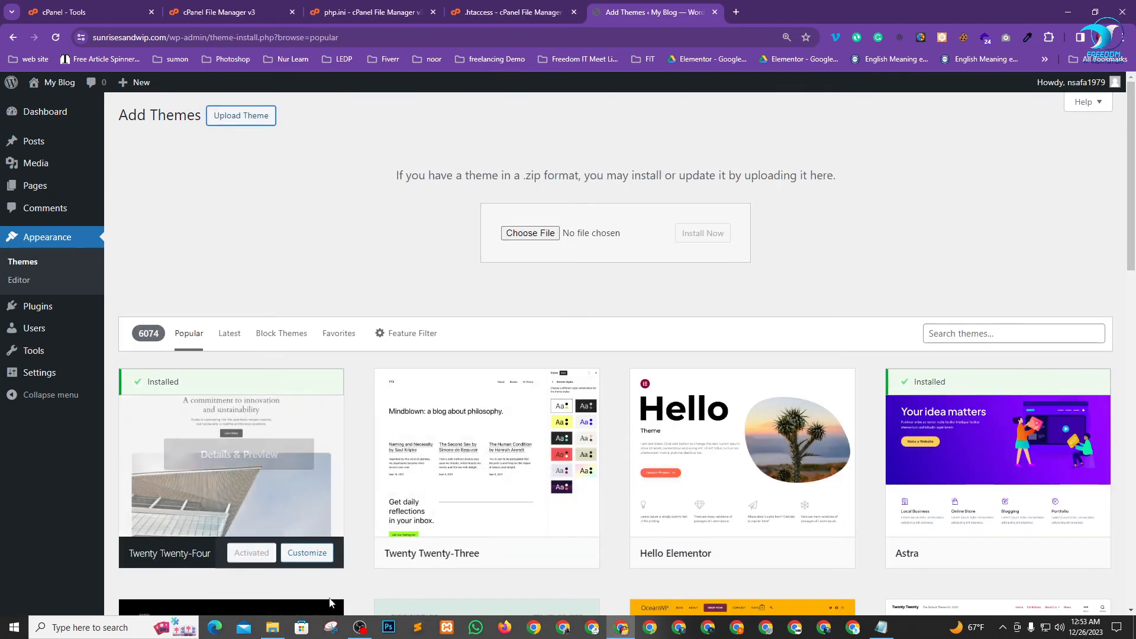
click(273, 627)
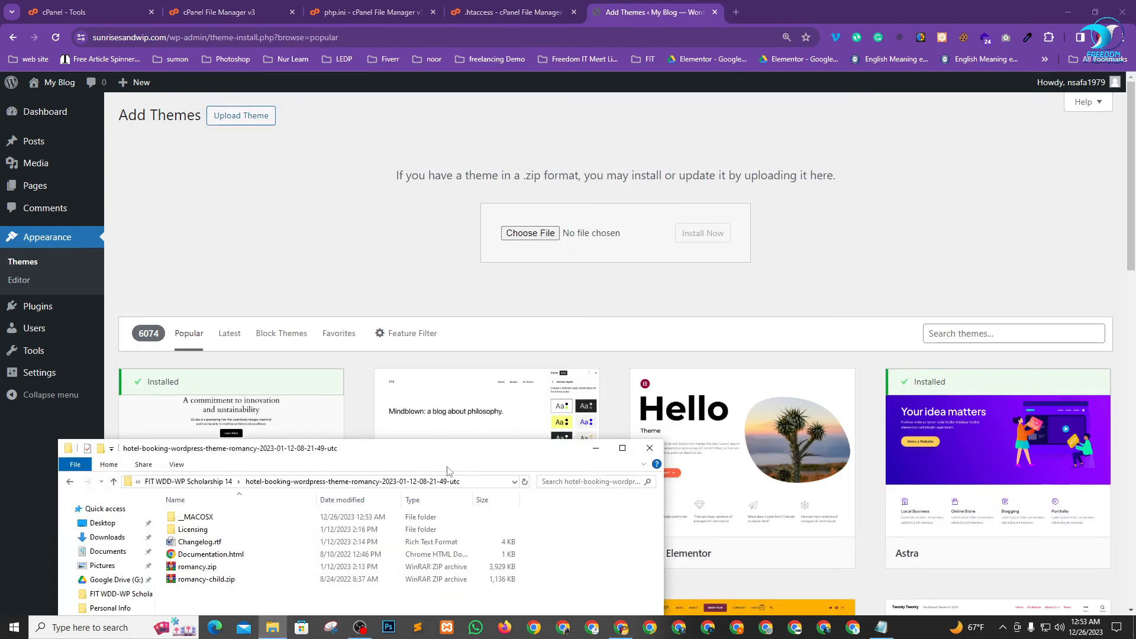
Supply romancy.zip from the extracted folder to the theme upload form, then install and activate the theme.
click(225, 567)
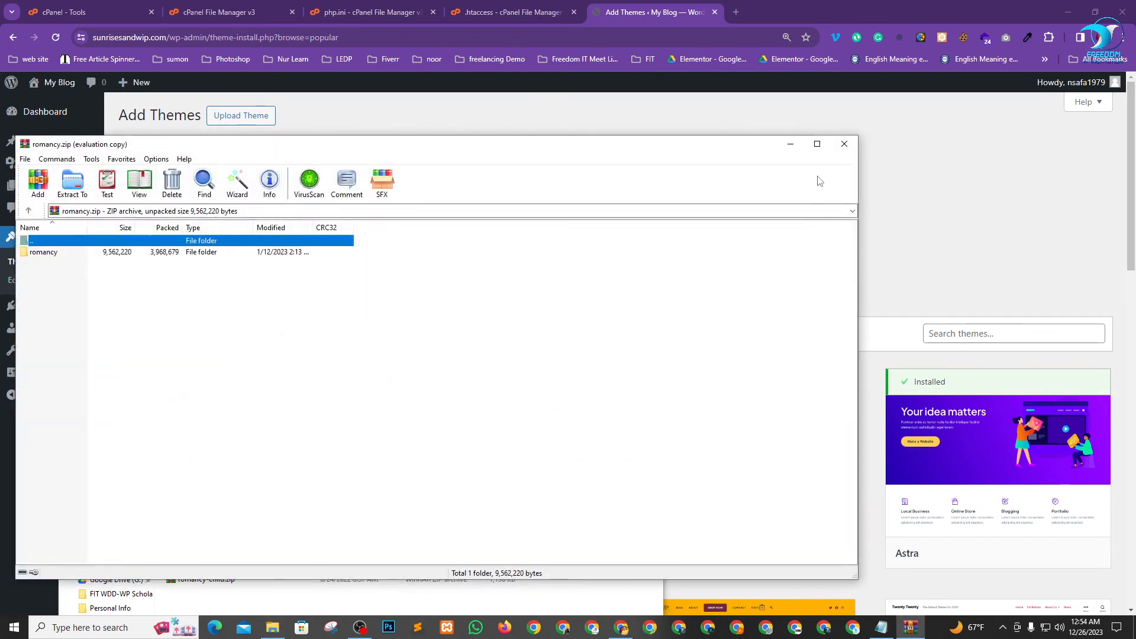
click(844, 142)
drag(202, 567, 537, 236)
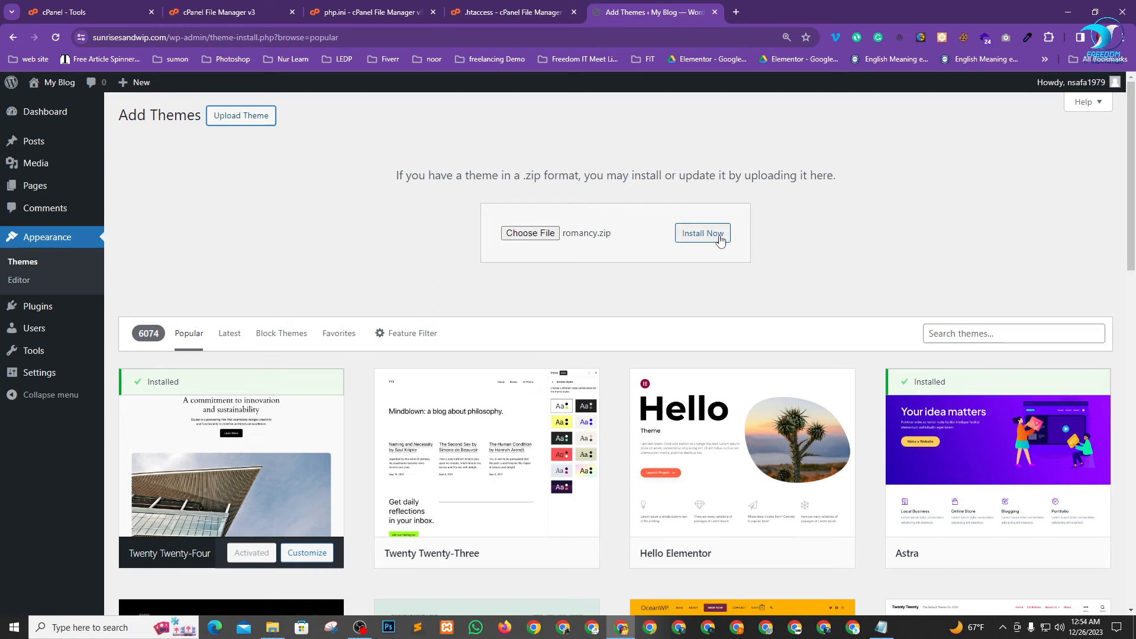
click(720, 237)
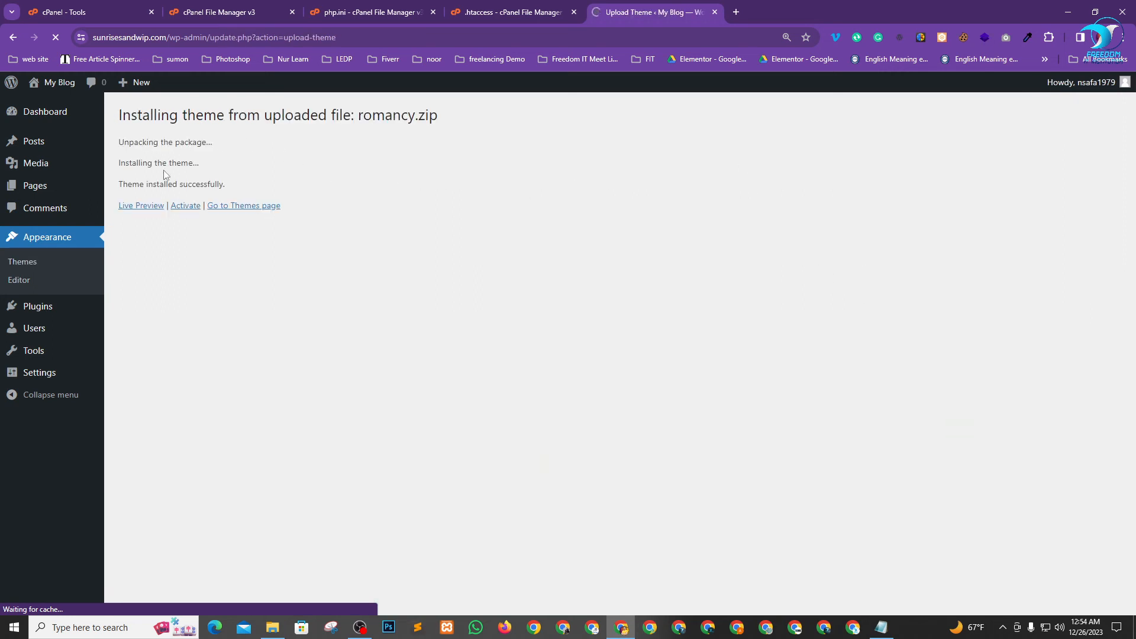
click(186, 207)
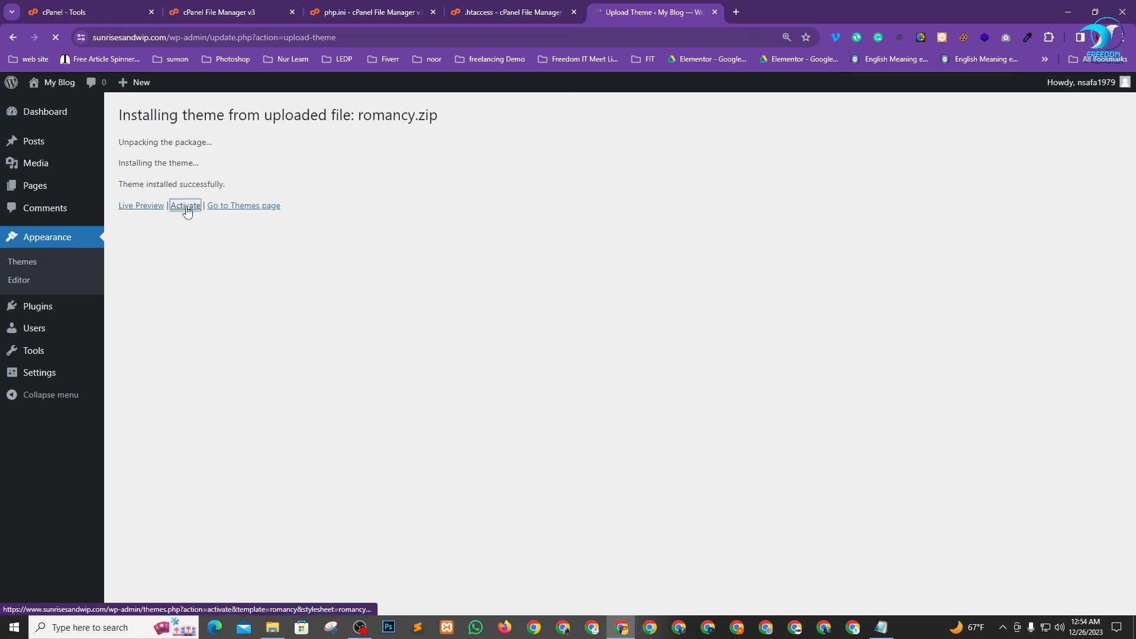